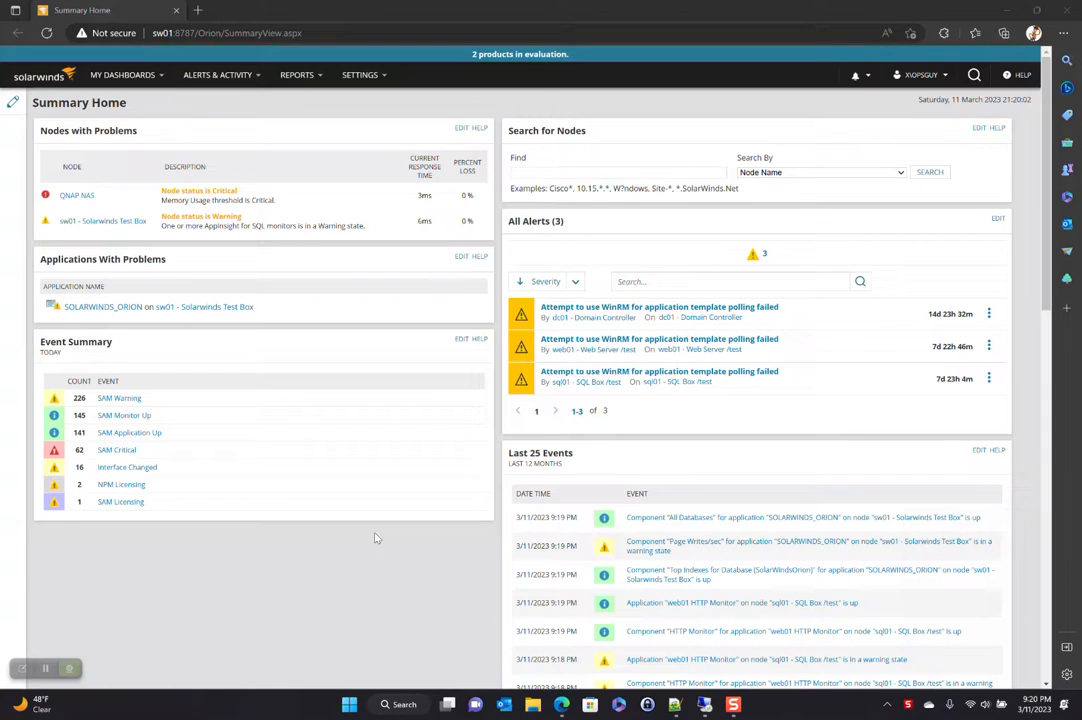
Open the QNAP NAS node from Nodes with Problems in a new browser tab.
middle_click(80, 199)
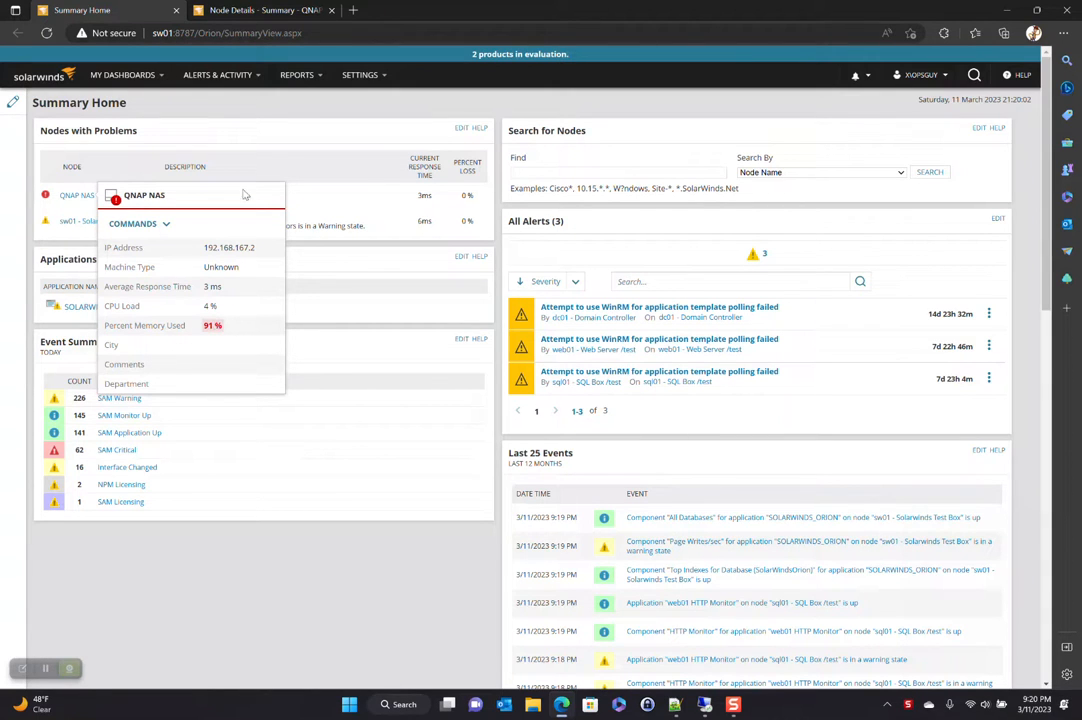
View the QNAP NAS node's Vital Stats page, then return to its Summary view.
click(250, 10)
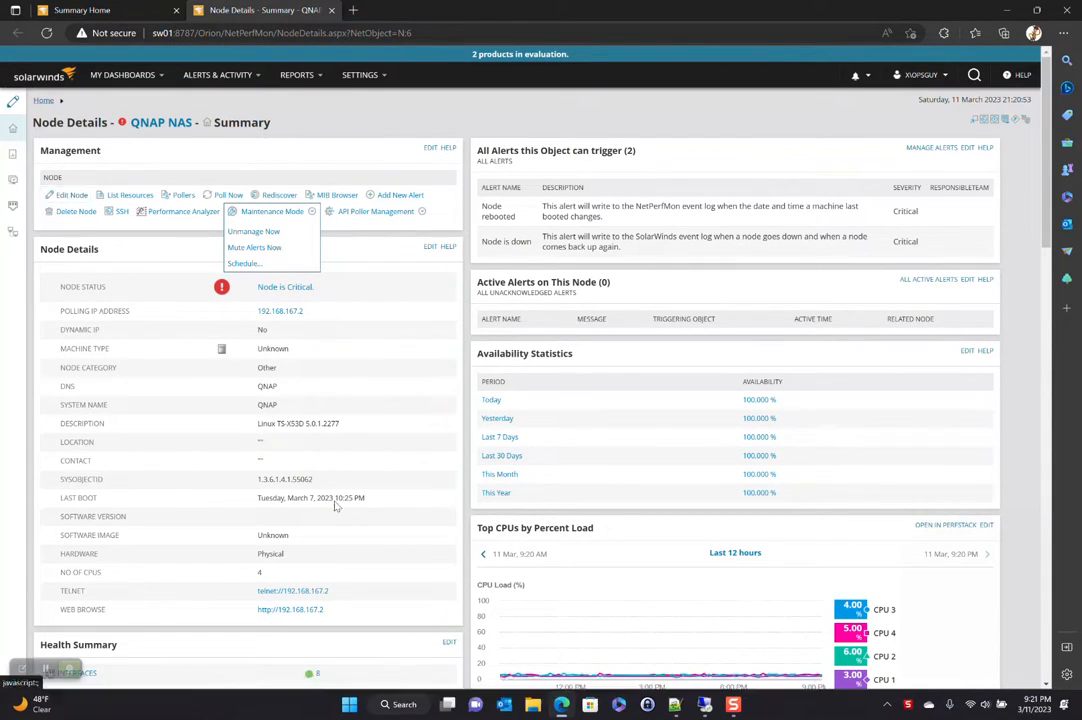
scroll(458, 512, down, 8)
scroll(458, 512, down, 2)
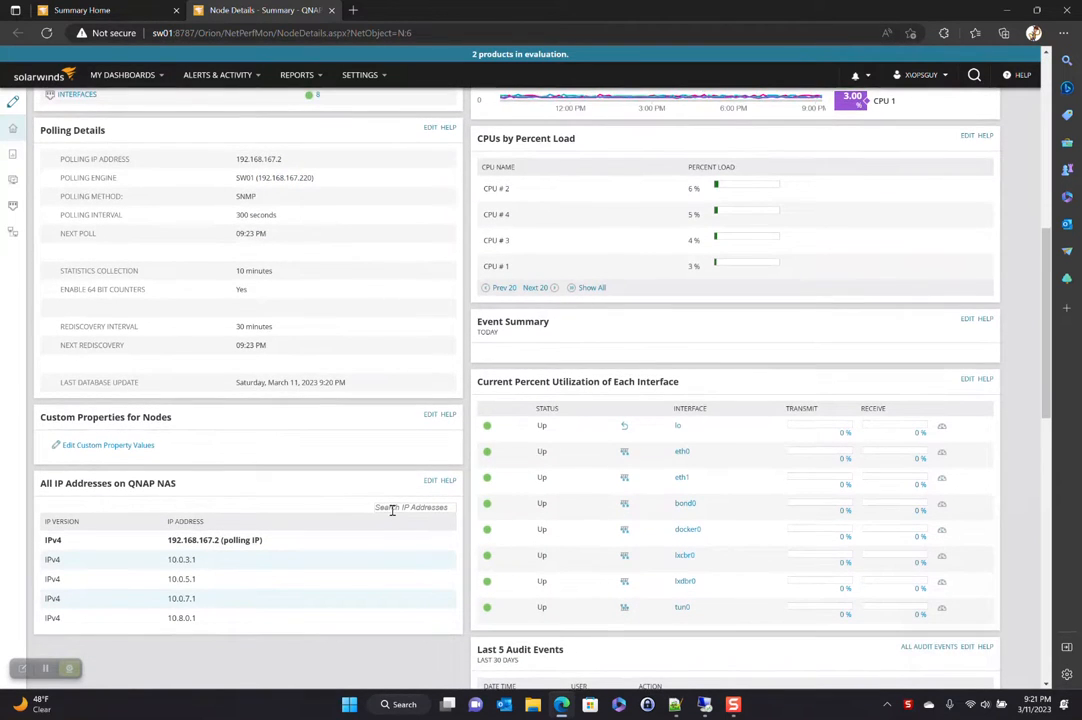
scroll(392, 510, down, 5)
scroll(392, 510, up, 8)
scroll(392, 510, up, 6)
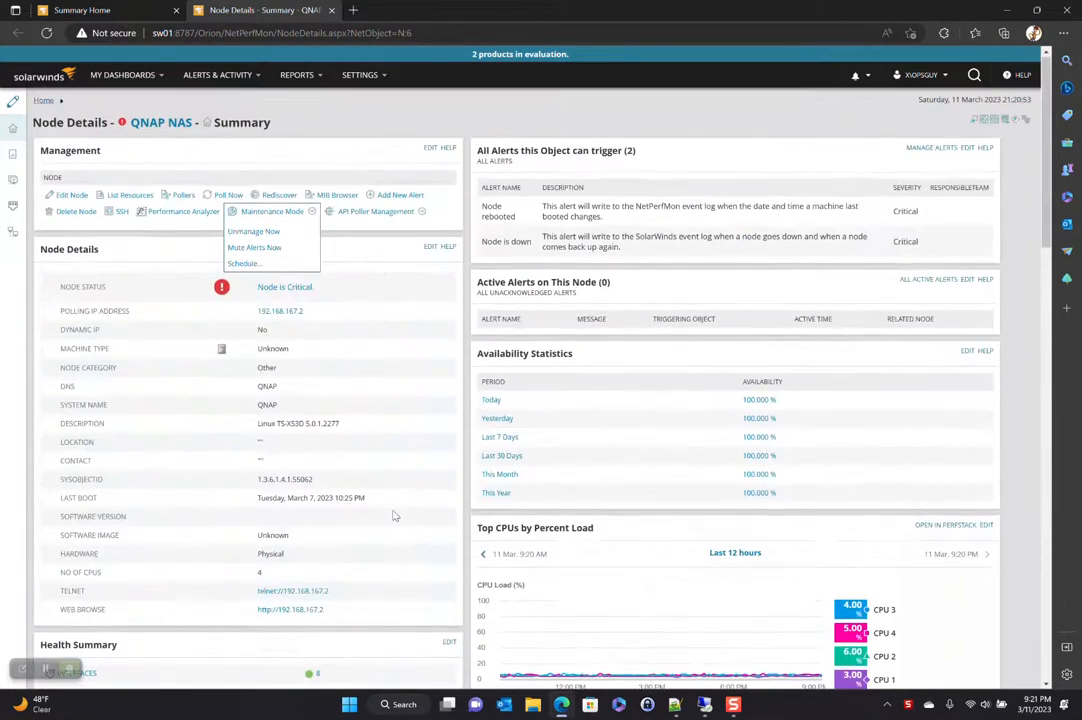
click(13, 128)
mouse_move(13, 128)
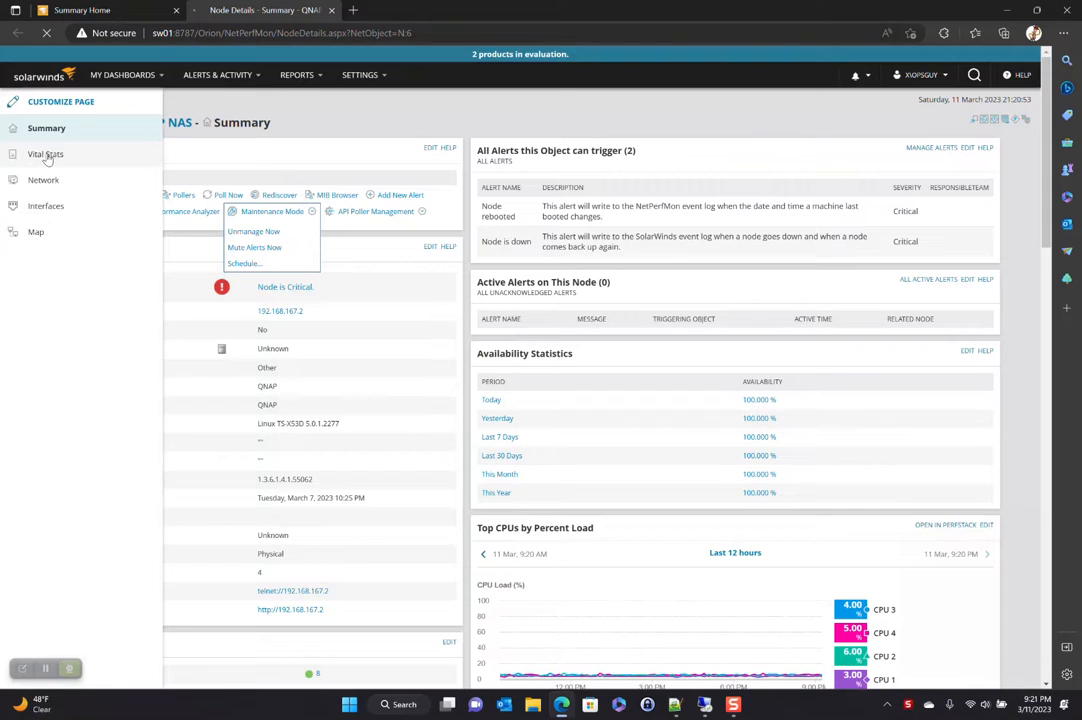
click(45, 154)
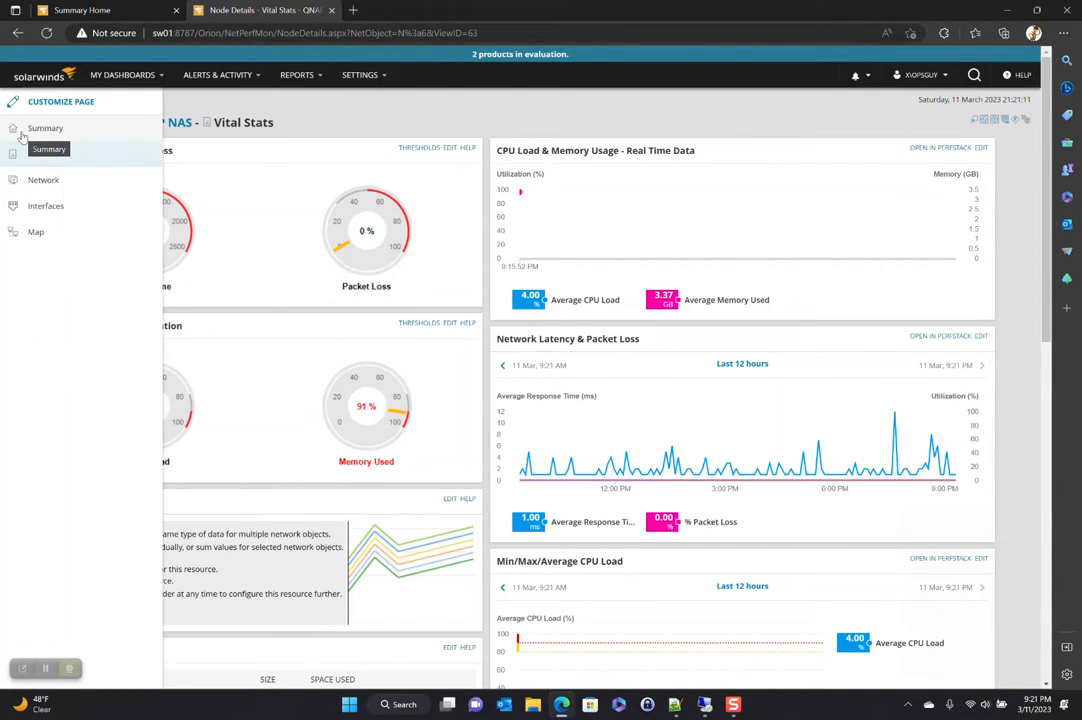
click(44, 128)
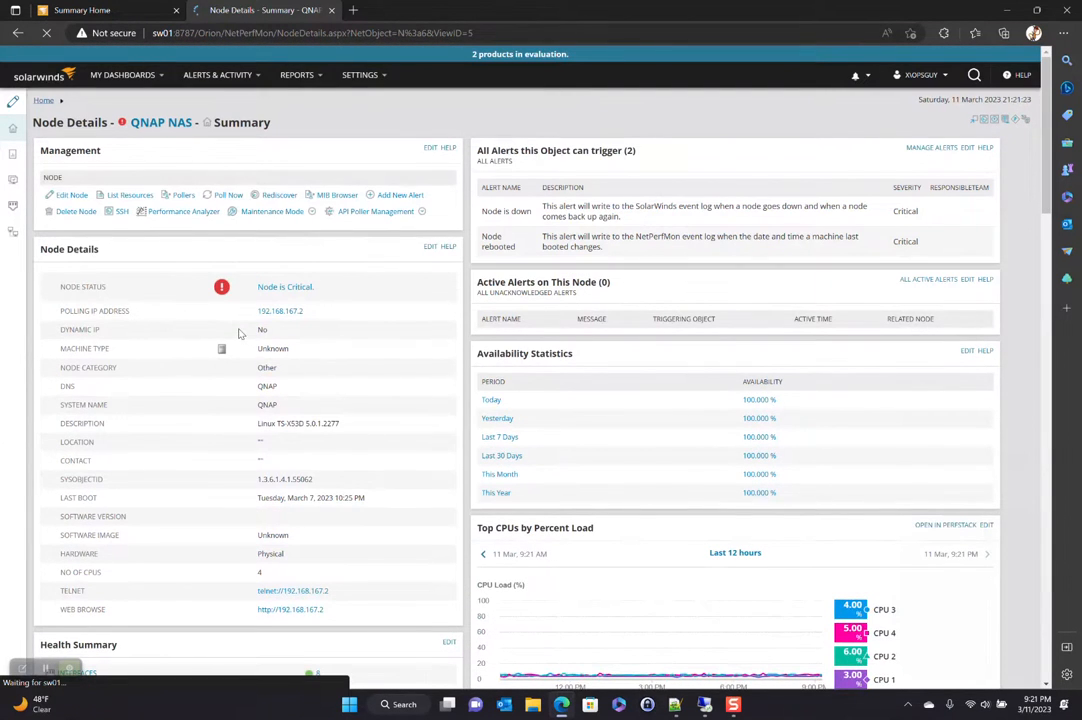
Override QNAP NAS memory thresholds to warning 95% and critical 99% and submit the node properties.
click(70, 194)
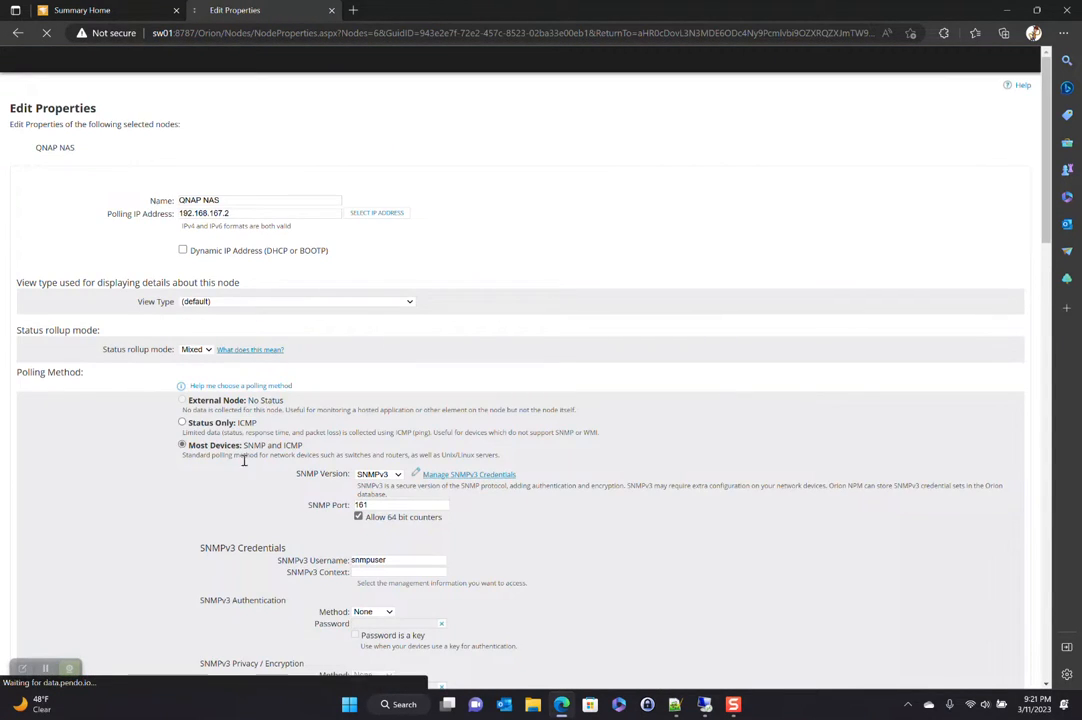
scroll(251, 400, down, 8)
scroll(251, 450, down, 10)
scroll(251, 480, down, 3)
scroll(252, 481, up, 2)
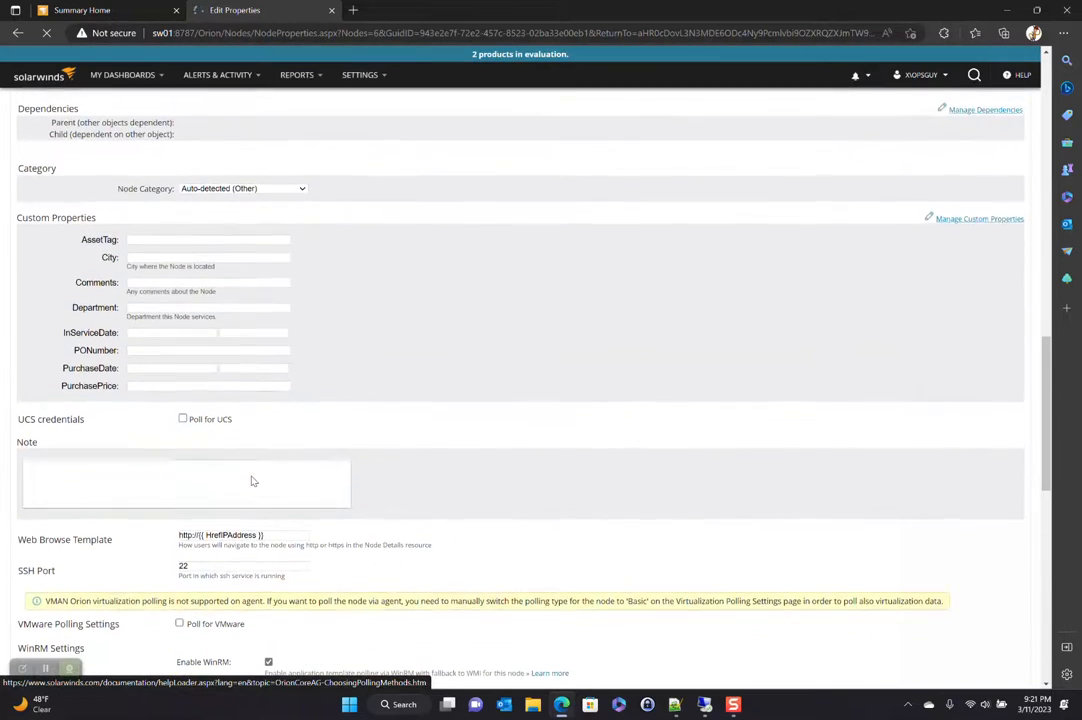
scroll(252, 481, down, 5)
scroll(252, 481, down, 4)
scroll(252, 475, down, 1)
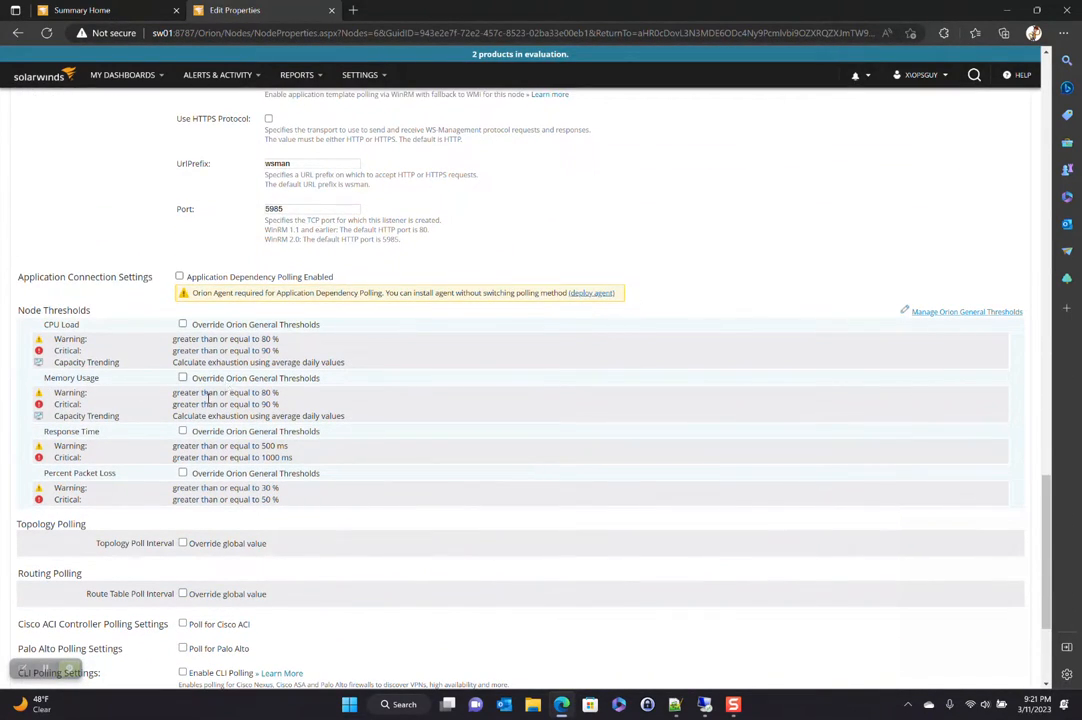
click(183, 378)
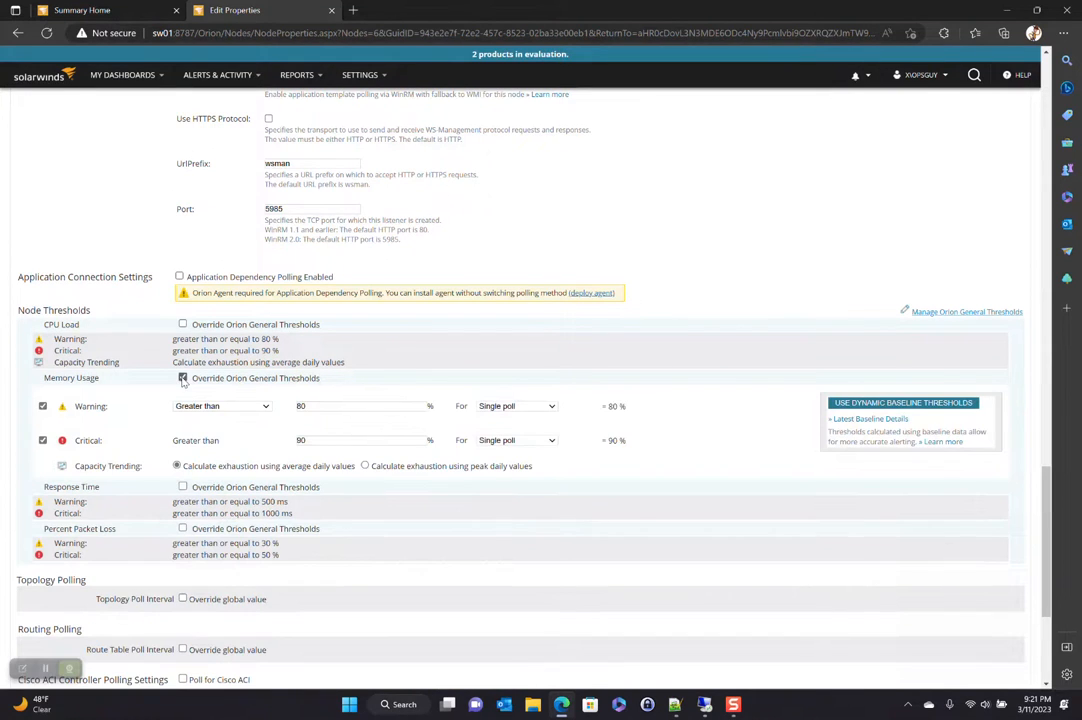
click(316, 406)
double_click(316, 406)
text(95)
click(281, 446)
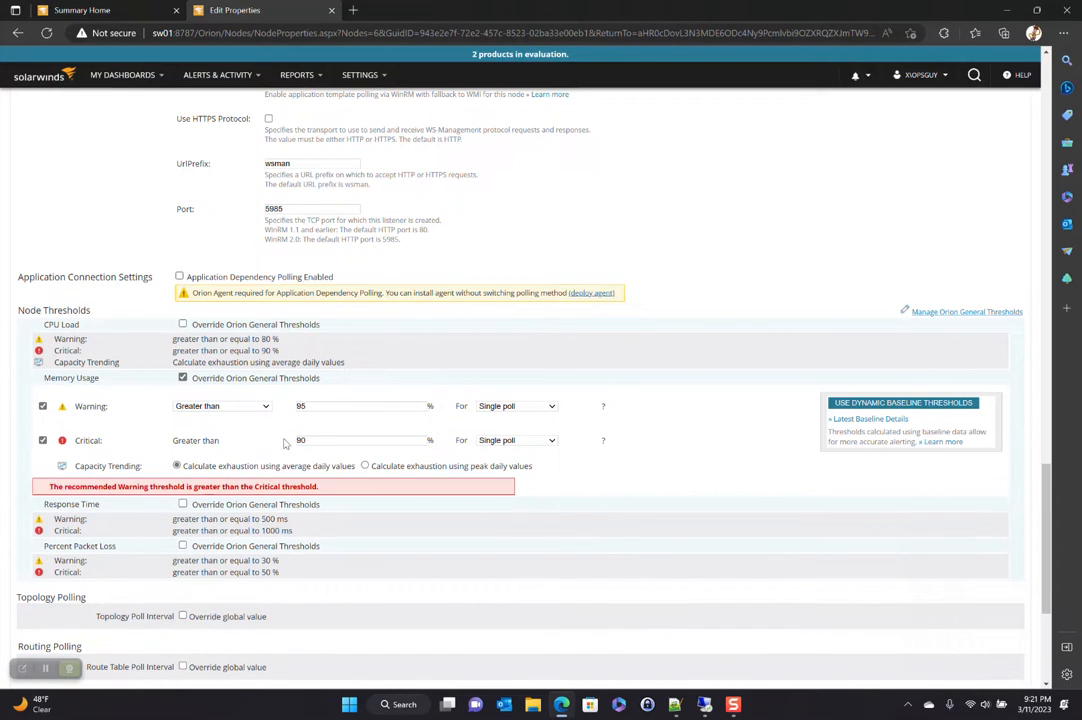
double_click(305, 440)
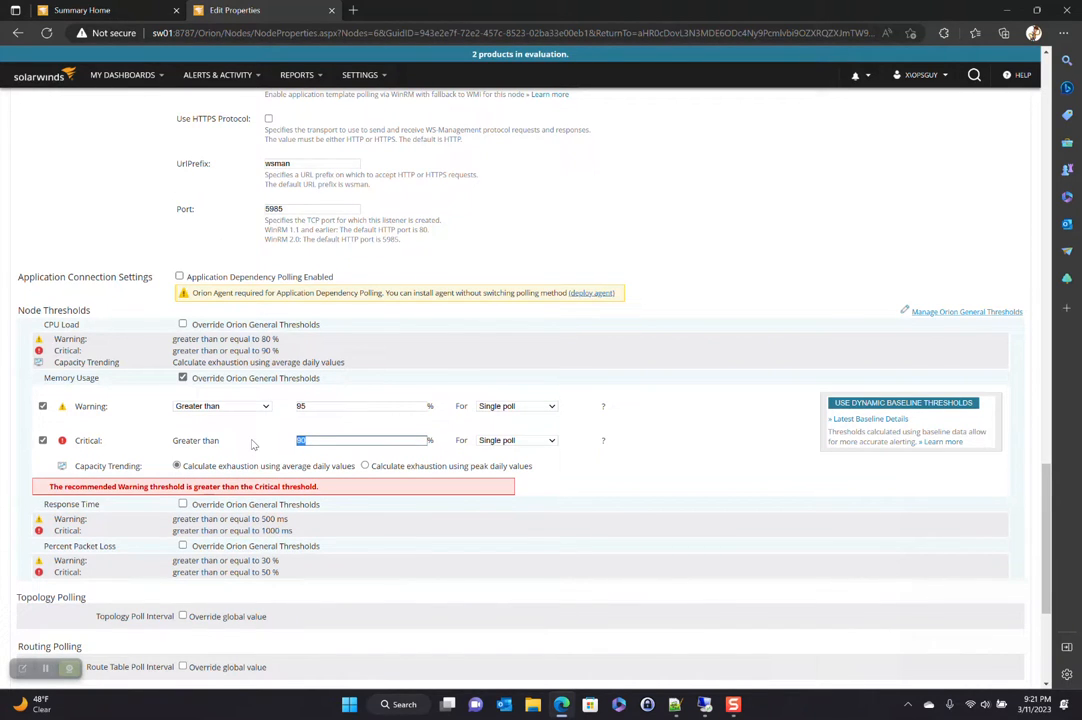
text(99)
click(279, 455)
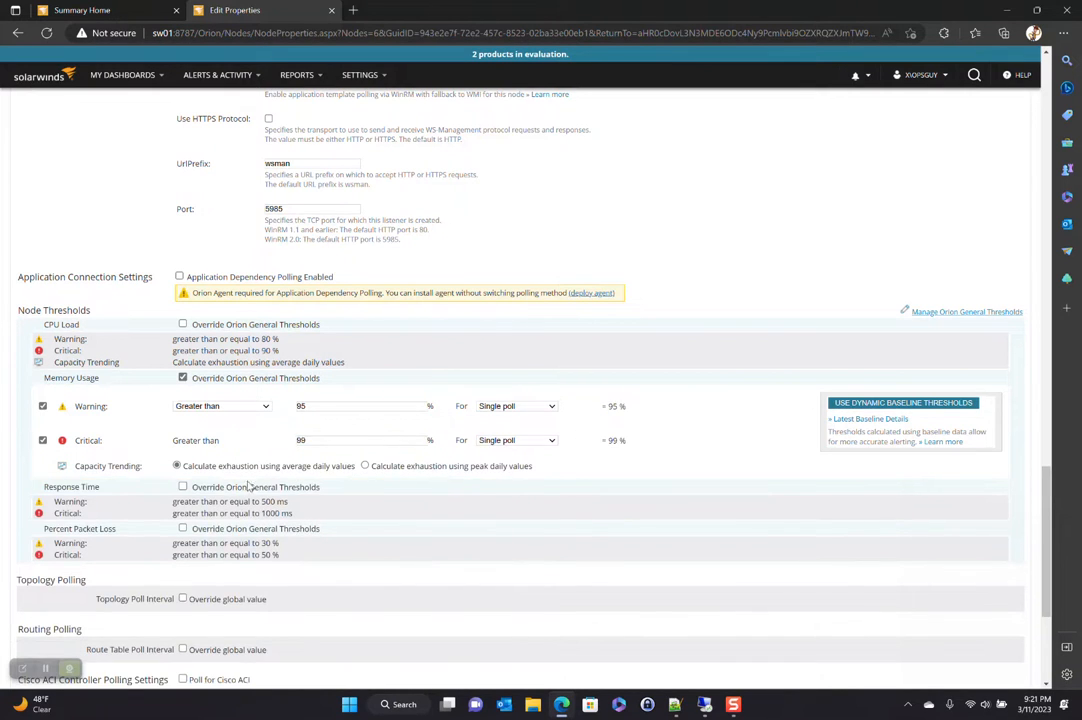
scroll(240, 400, down, 5)
click(195, 629)
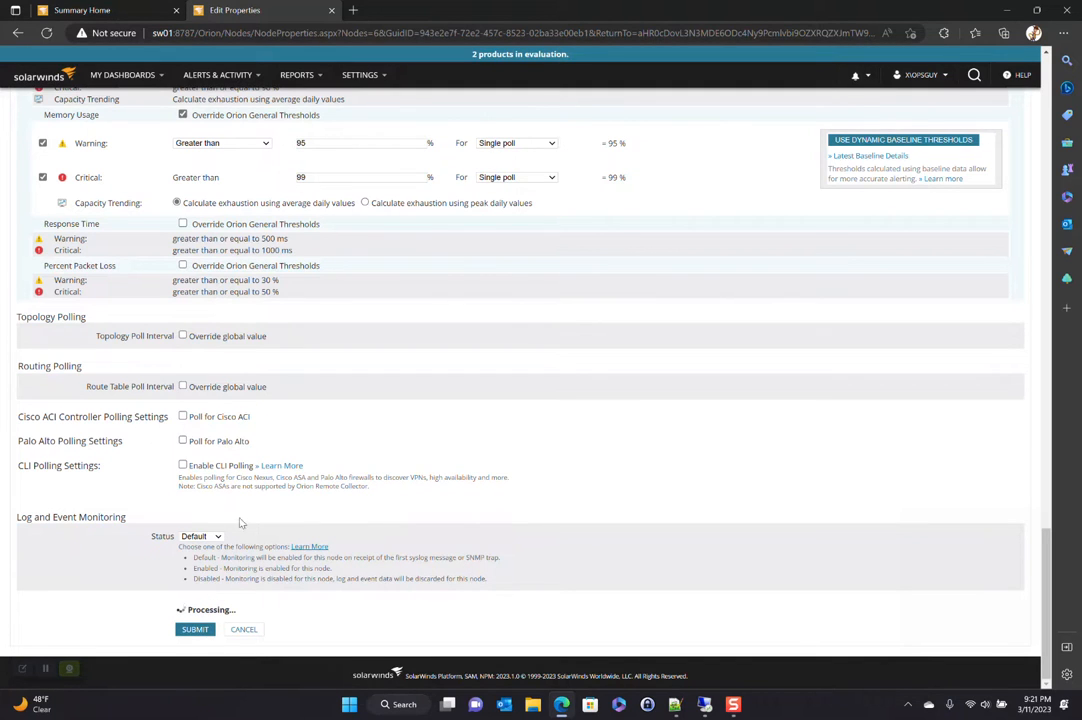
From Summary Home, open the Log Viewer for traps via Alerts & Activity.
click(115, 9)
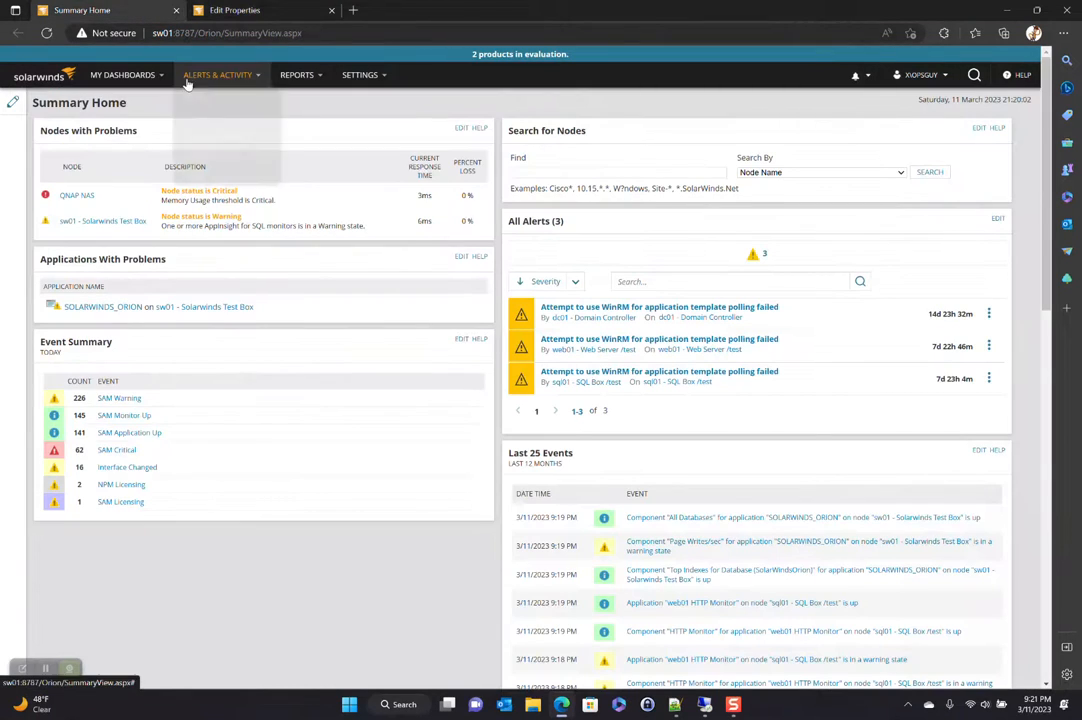
mouse_move(218, 75)
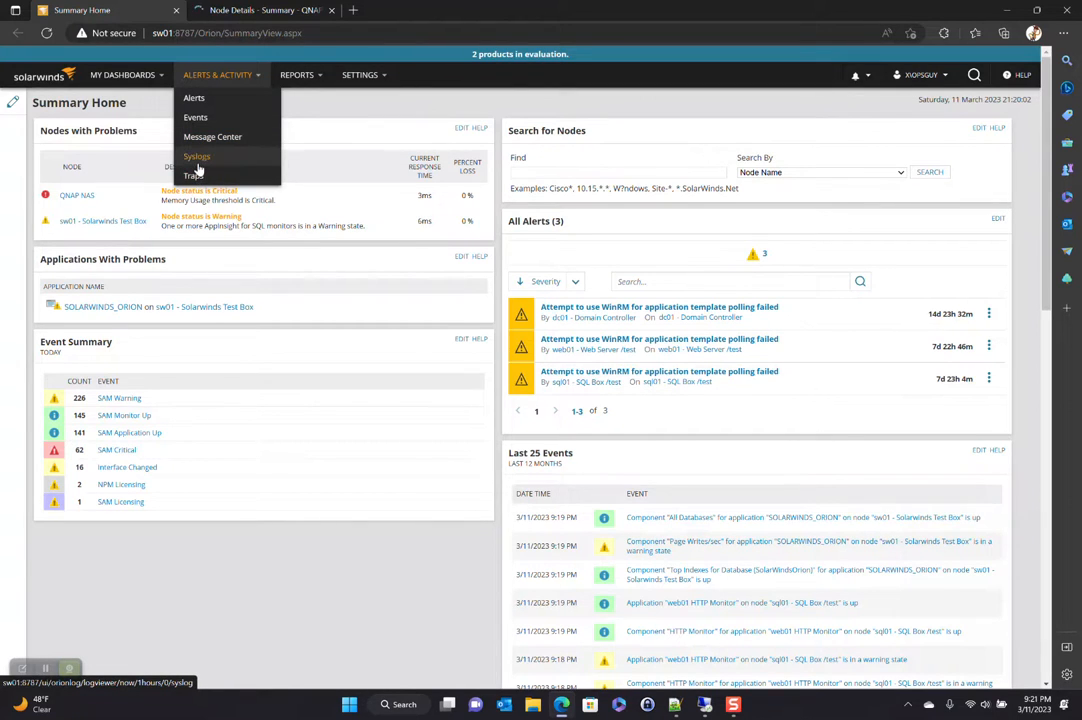
click(195, 177)
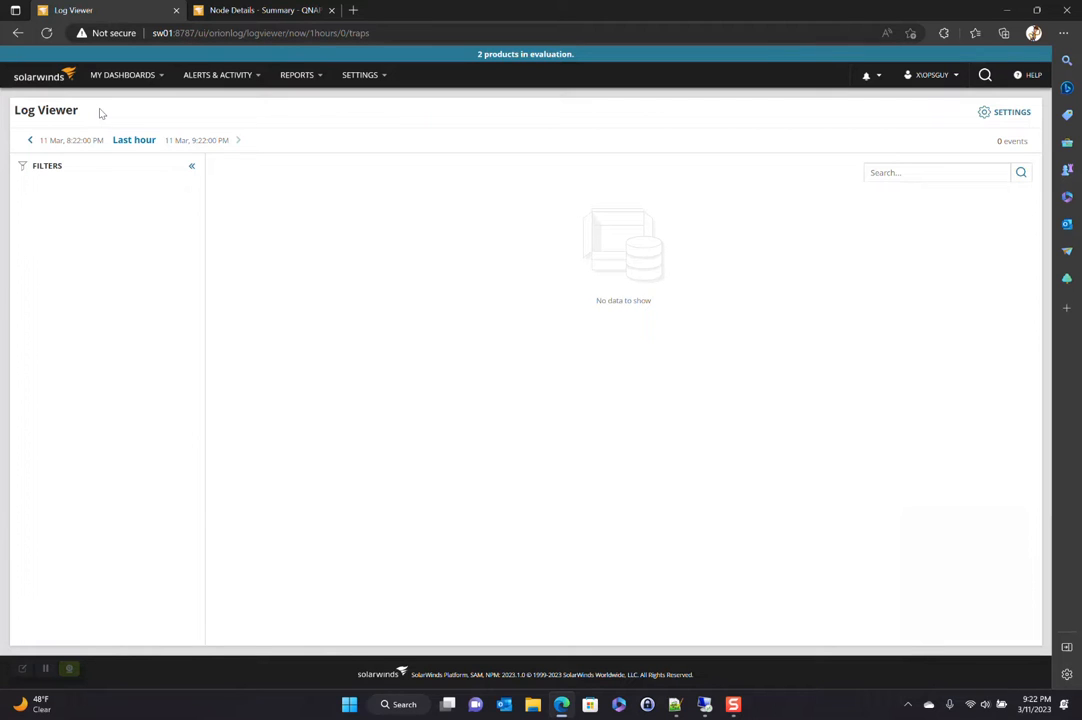
Widen the trap Log Viewer time range from the last hour to the last 7 days.
click(133, 140)
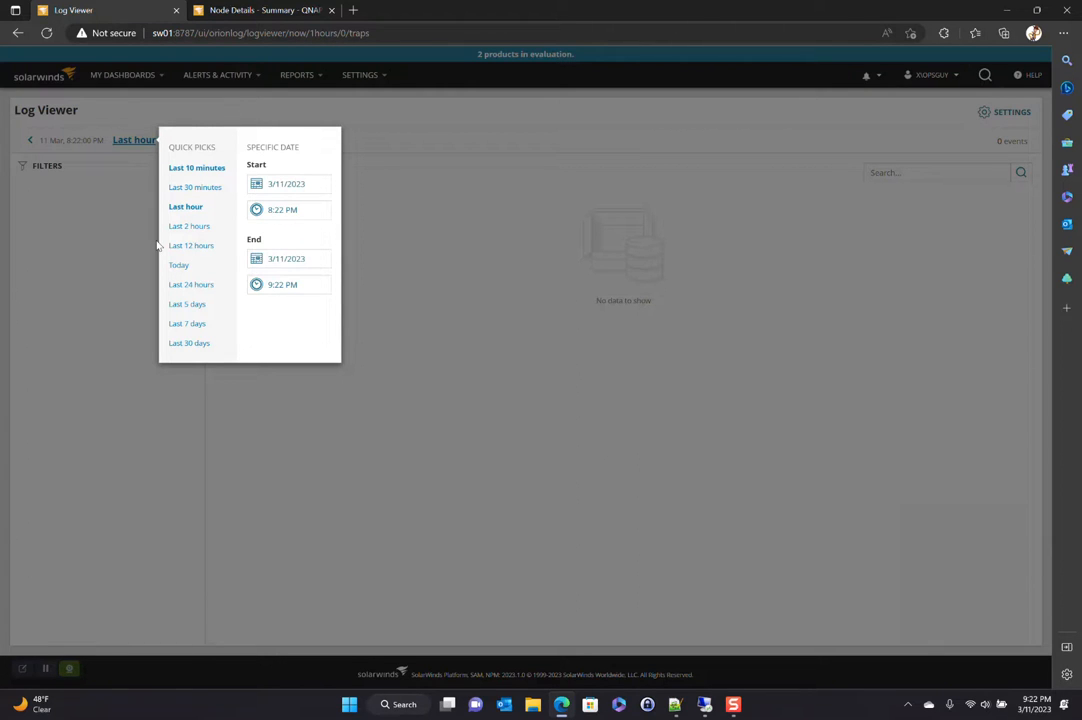
click(187, 323)
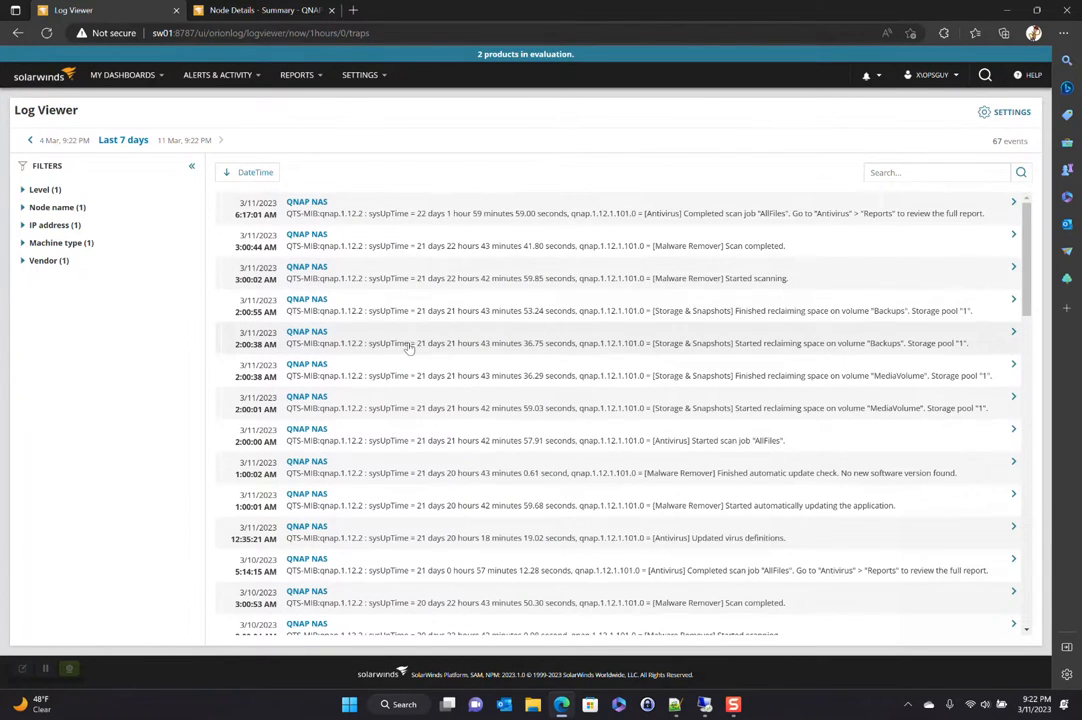
drag(1026, 215, 1020, 578)
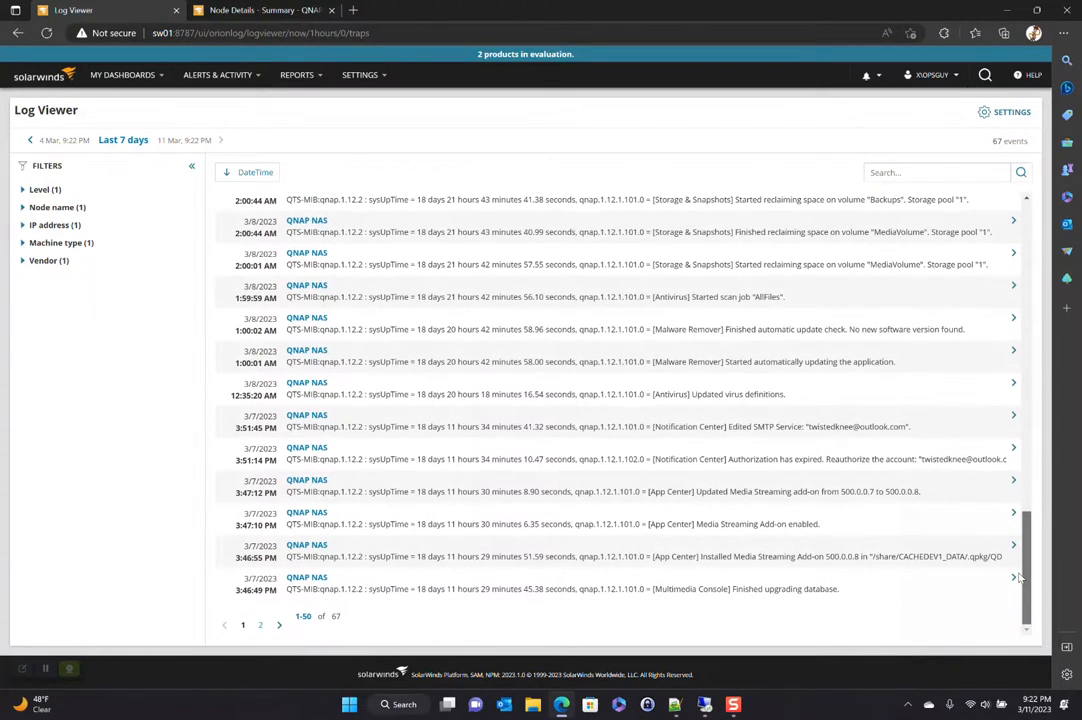
mouse_move(1020, 578)
mouse_down()
mouse_move(1013, 422)
mouse_move(1024, 228)
mouse_move(1040, 450)
mouse_move(1062, 275)
mouse_move(1050, 200)
mouse_up()
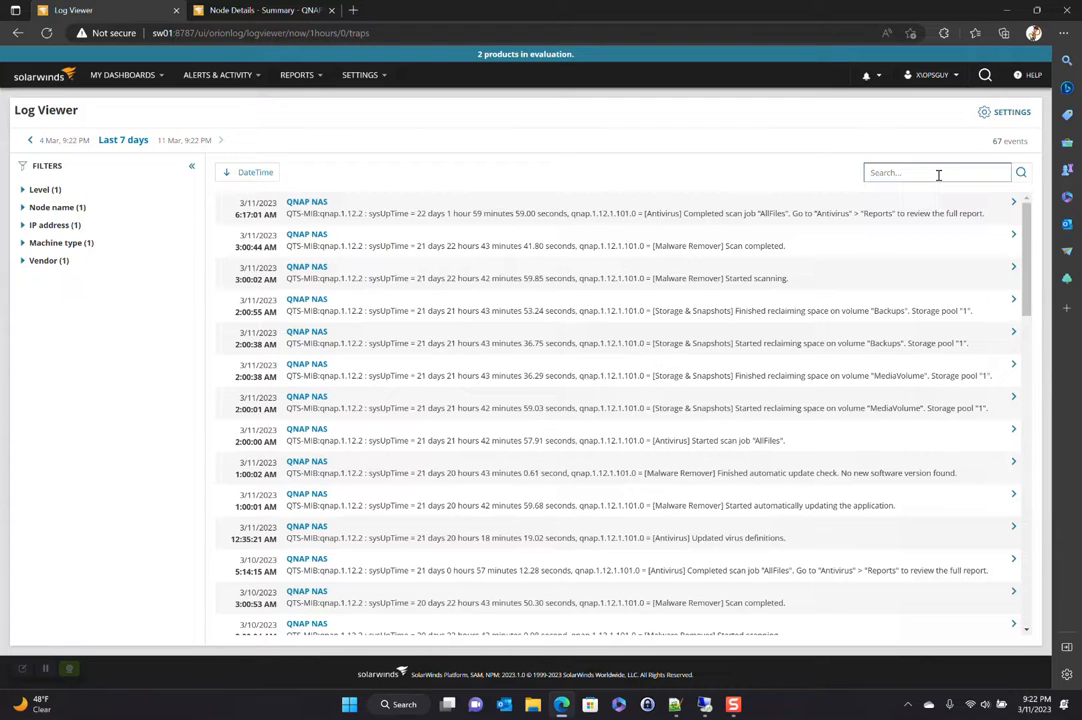
text(malware)
Search the 7-day trap log for 'malware', narrowing it to 16 events.
key(Return)
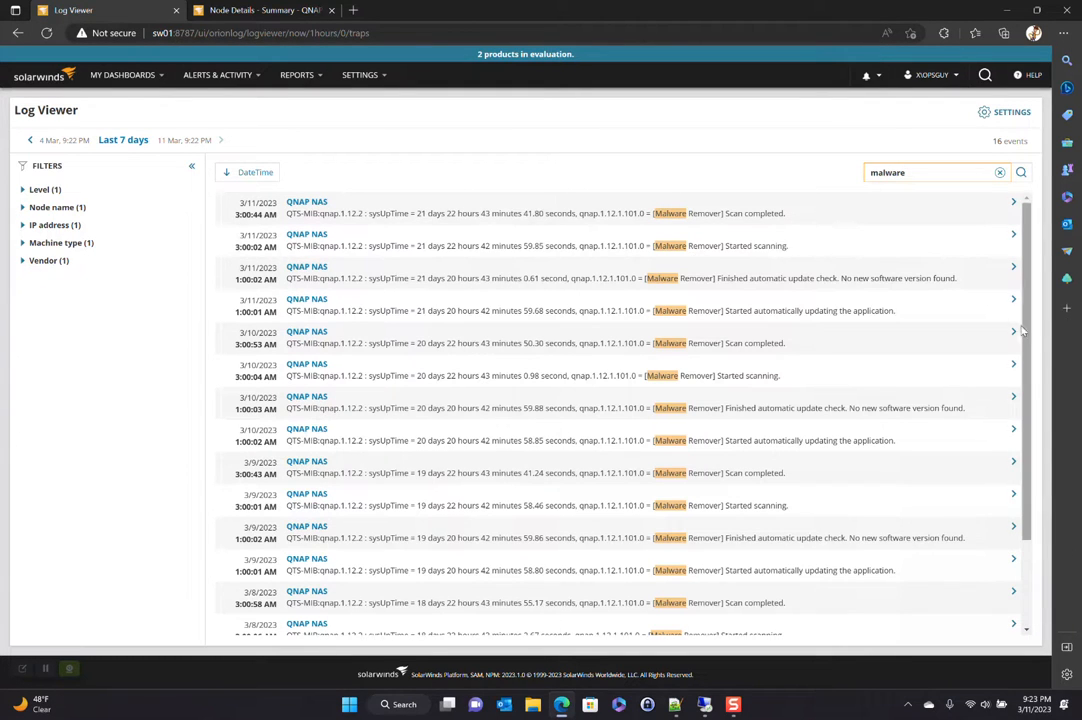
mouse_move(1023, 331)
mouse_down()
mouse_move(1027, 349)
mouse_move(1027, 320)
mouse_up()
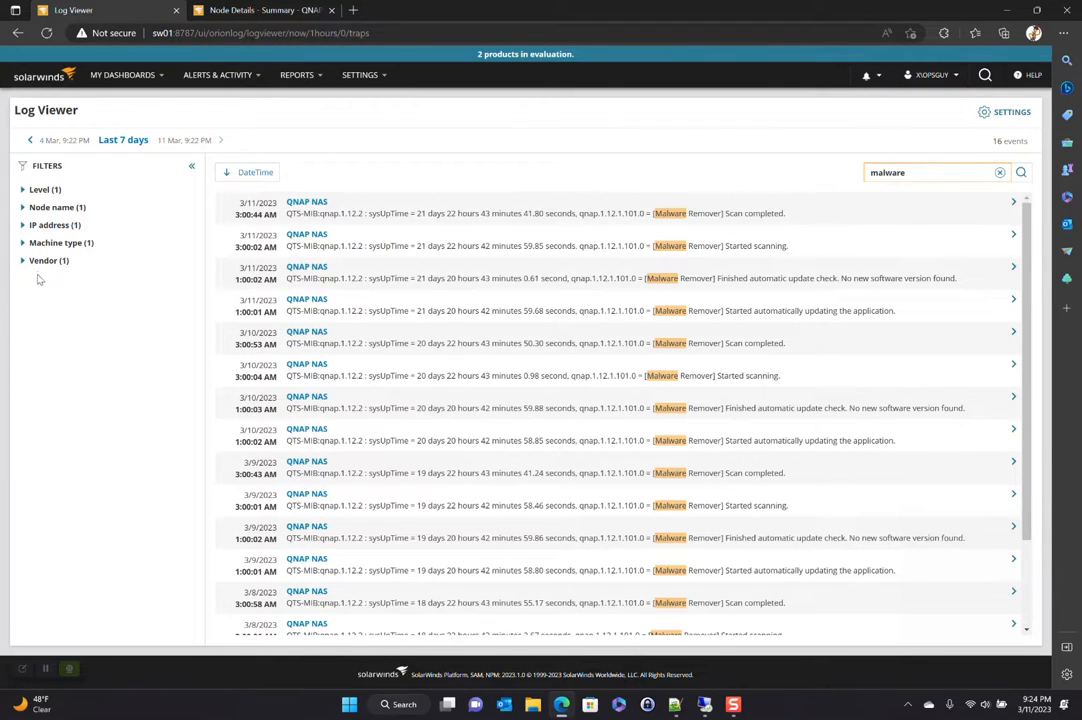
Expand the Level, Node name, IP address, Machine type and Vendor filter groups.
click(40, 190)
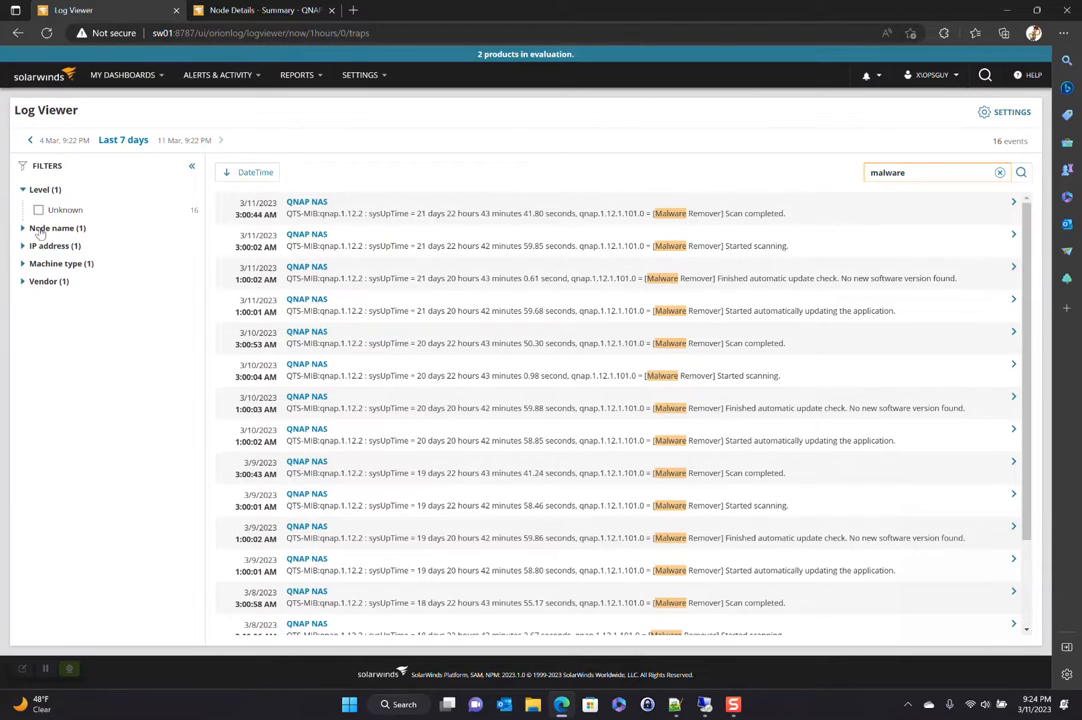
click(40, 228)
click(40, 266)
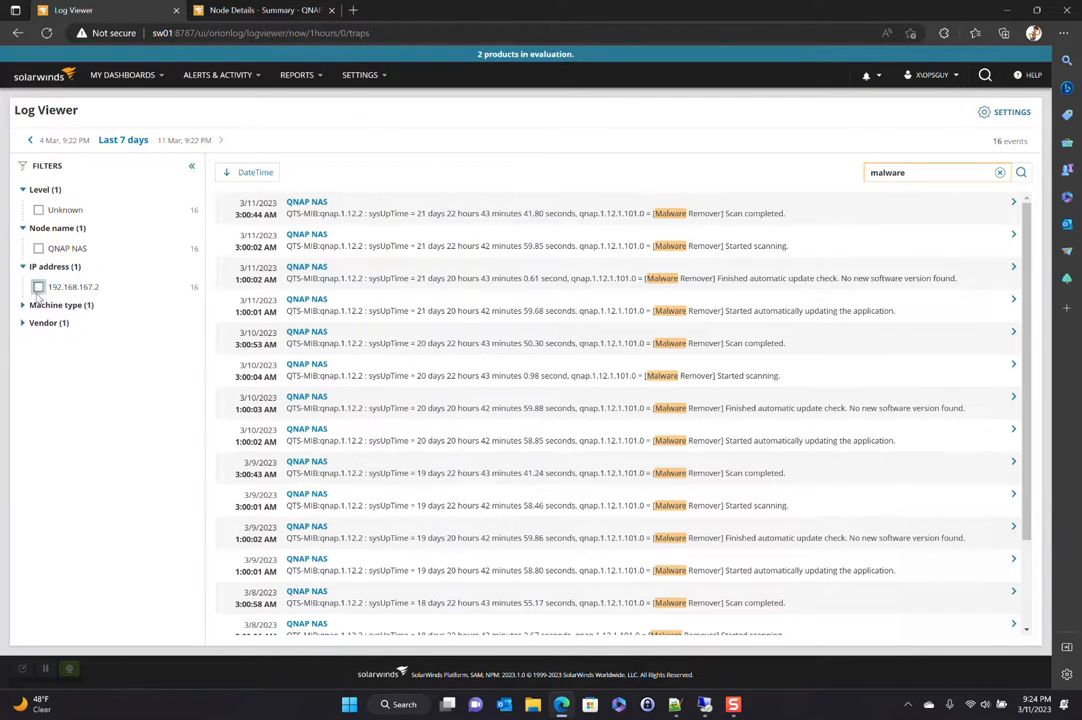
click(40, 305)
click(40, 344)
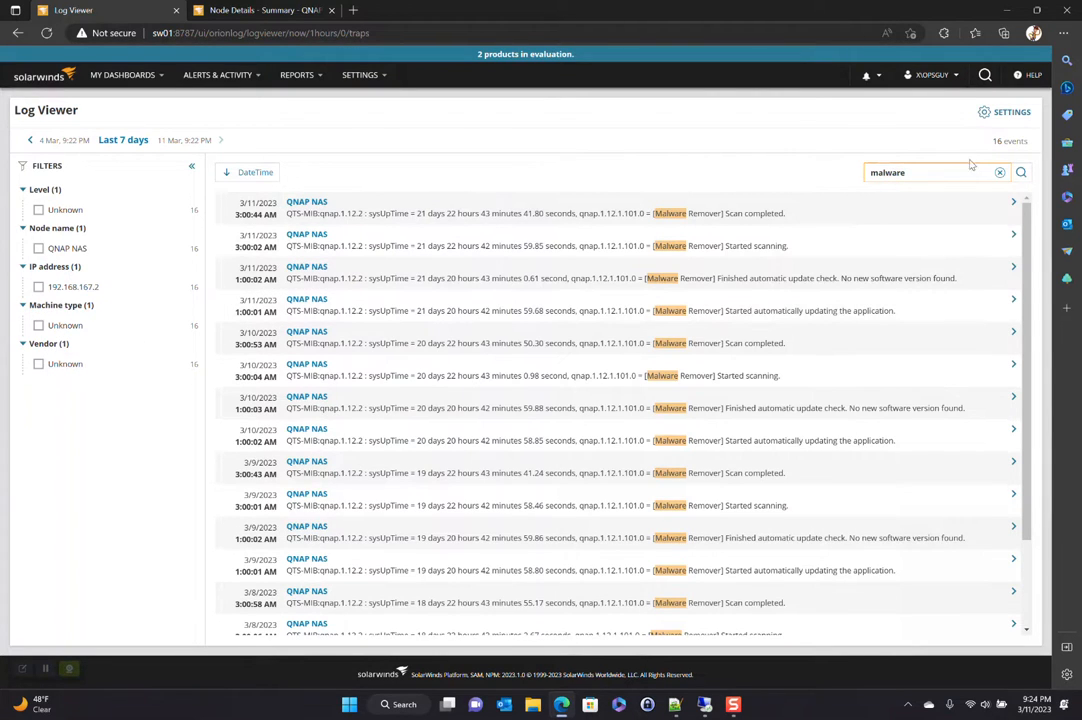
Search the traps for 'user' (no results), then search 'malware' again for the 16 events.
double_click(887, 172)
click(928, 172)
drag(928, 172, 838, 176)
text(user)
key(Return)
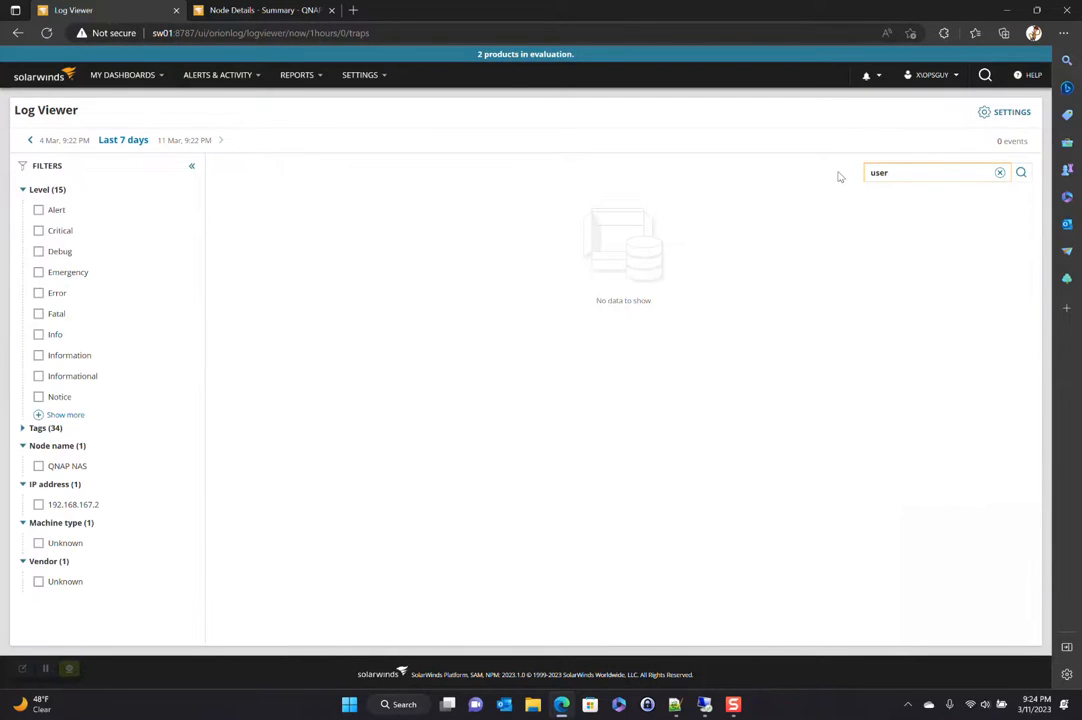
drag(910, 172, 842, 186)
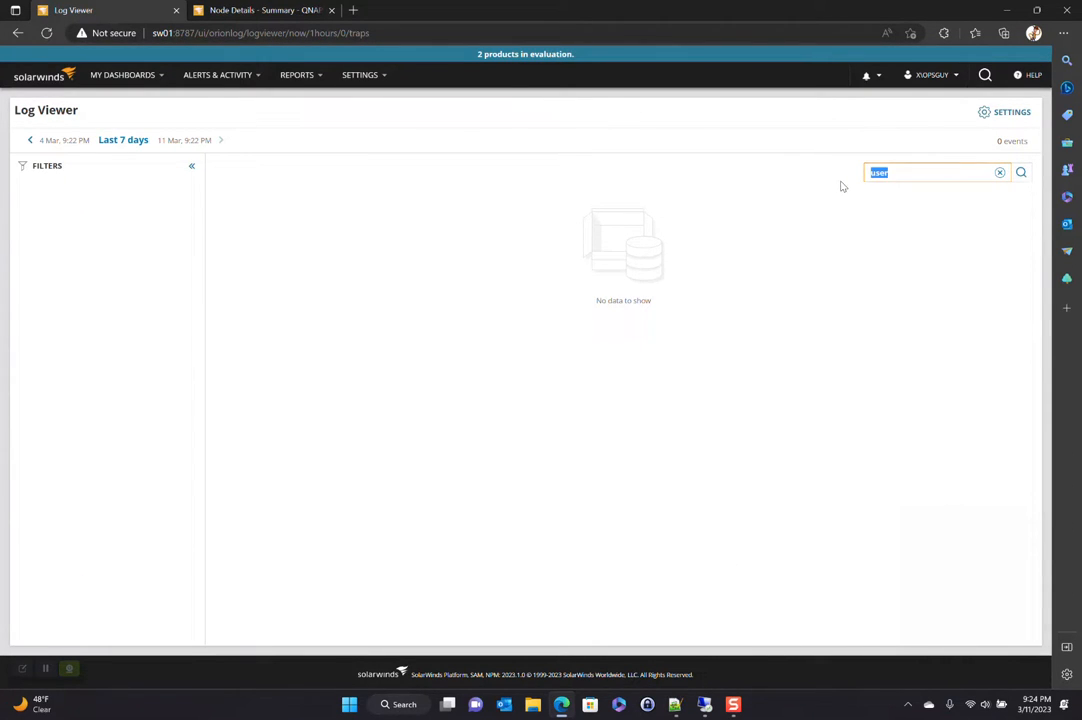
text(malware)
key(Return)
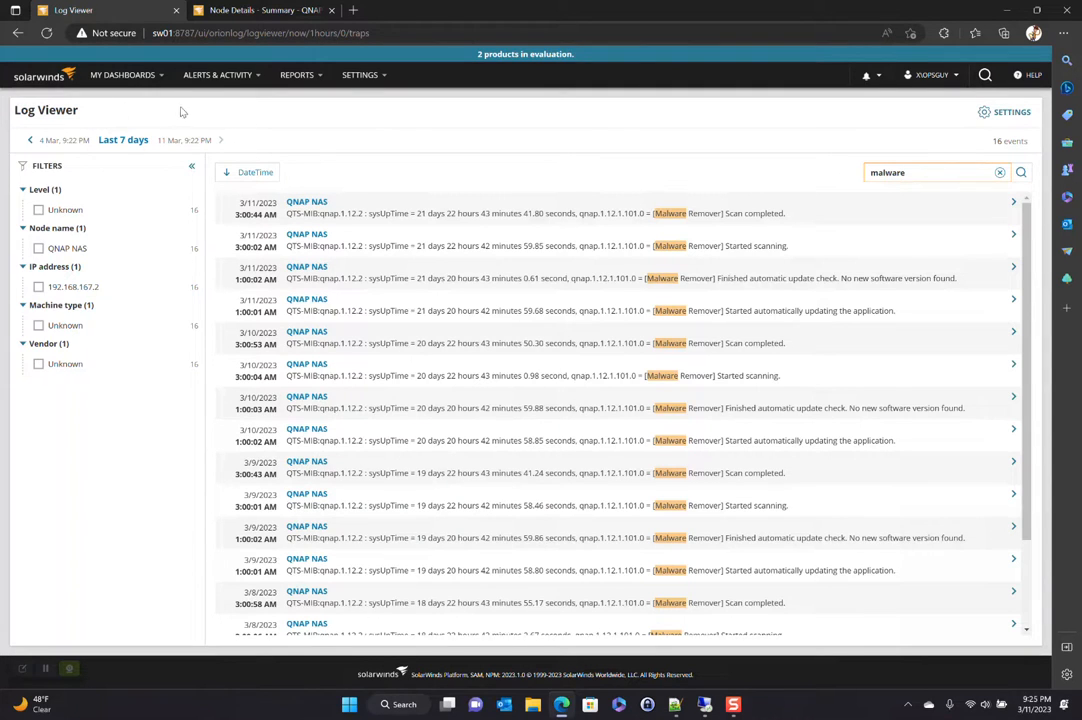
mouse_move(218, 75)
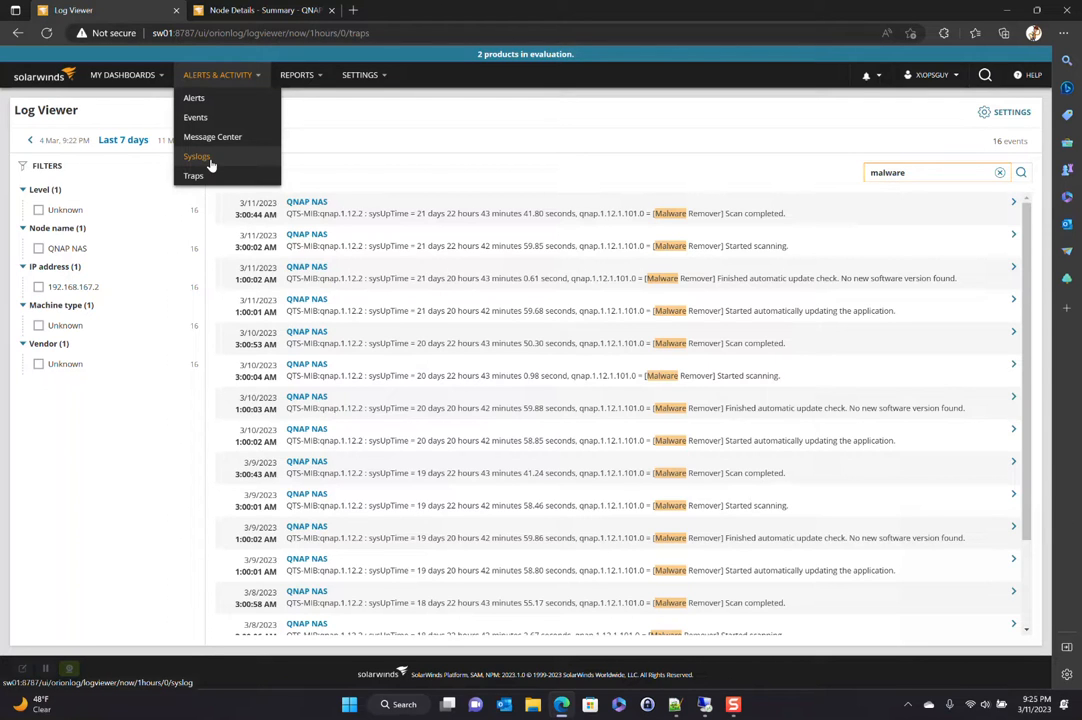
Show the last hour of QNAP NAS syslog messages and expand all five filter groups.
click(197, 156)
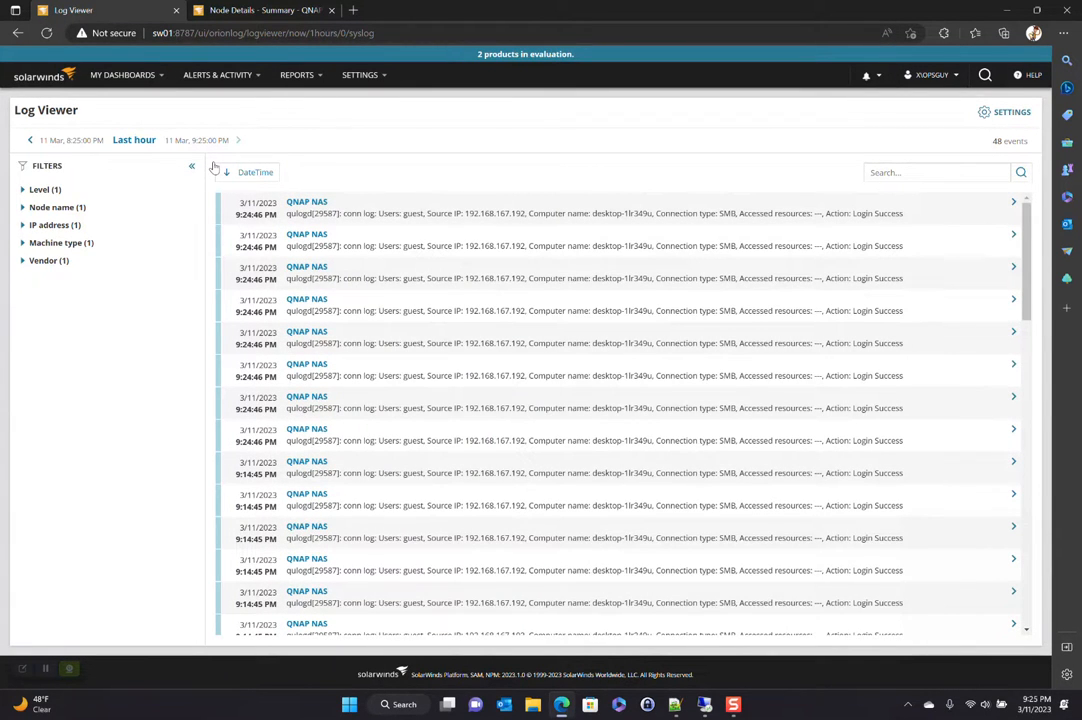
click(48, 207)
click(50, 245)
click(55, 284)
click(48, 323)
click(42, 189)
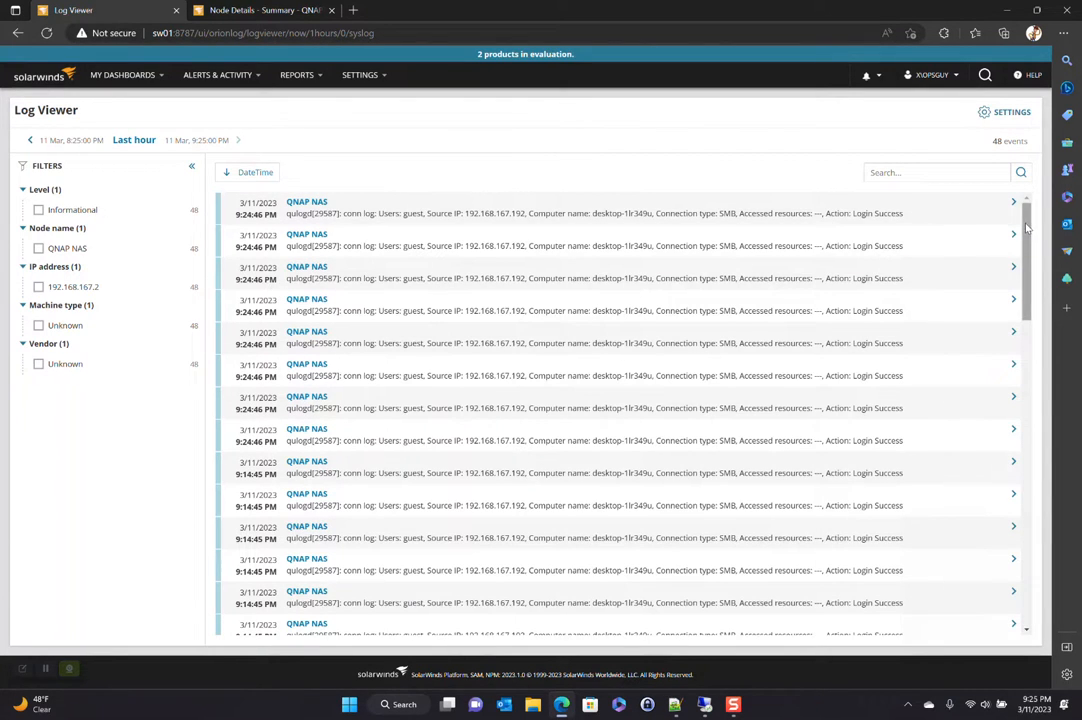
scroll(1008, 492, down, 5)
scroll(1008, 492, down, 2)
scroll(1008, 400, up, 10)
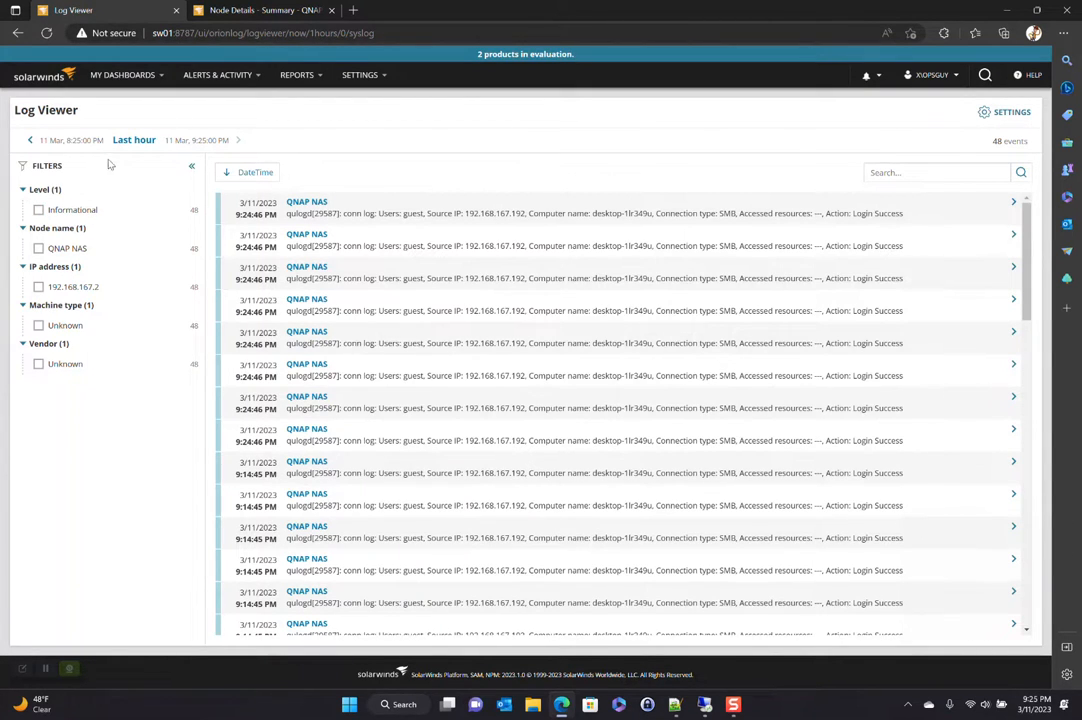
Widen syslog to the last 7 days, inspect the single Warning entry, then clear the Warning filter.
click(133, 140)
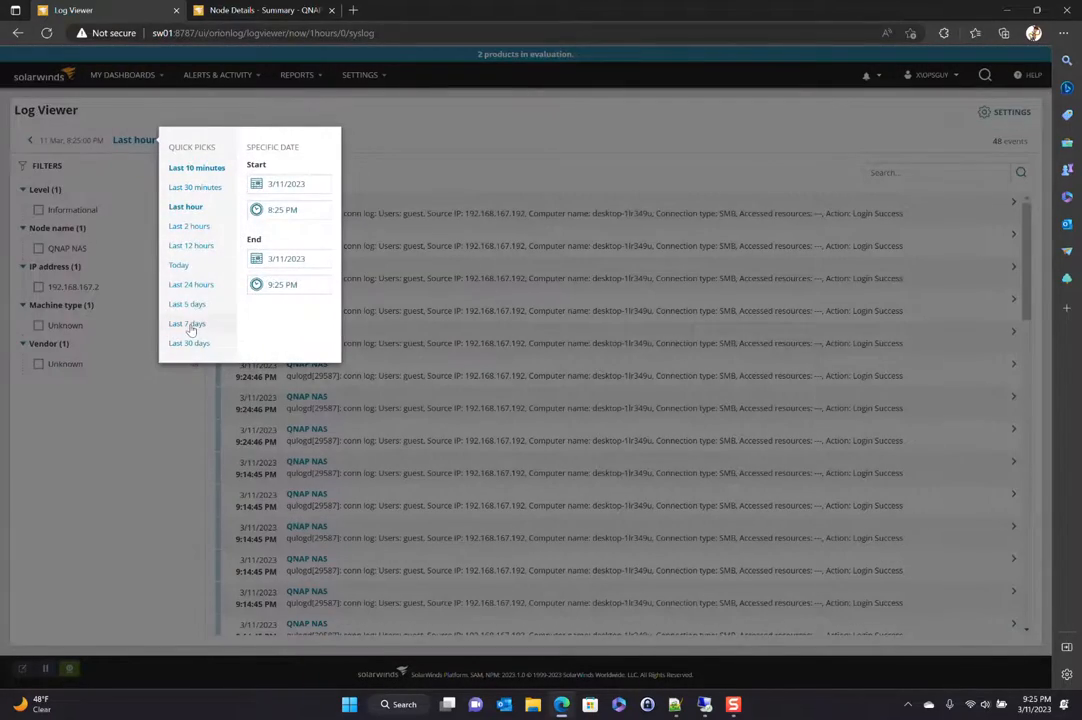
click(186, 319)
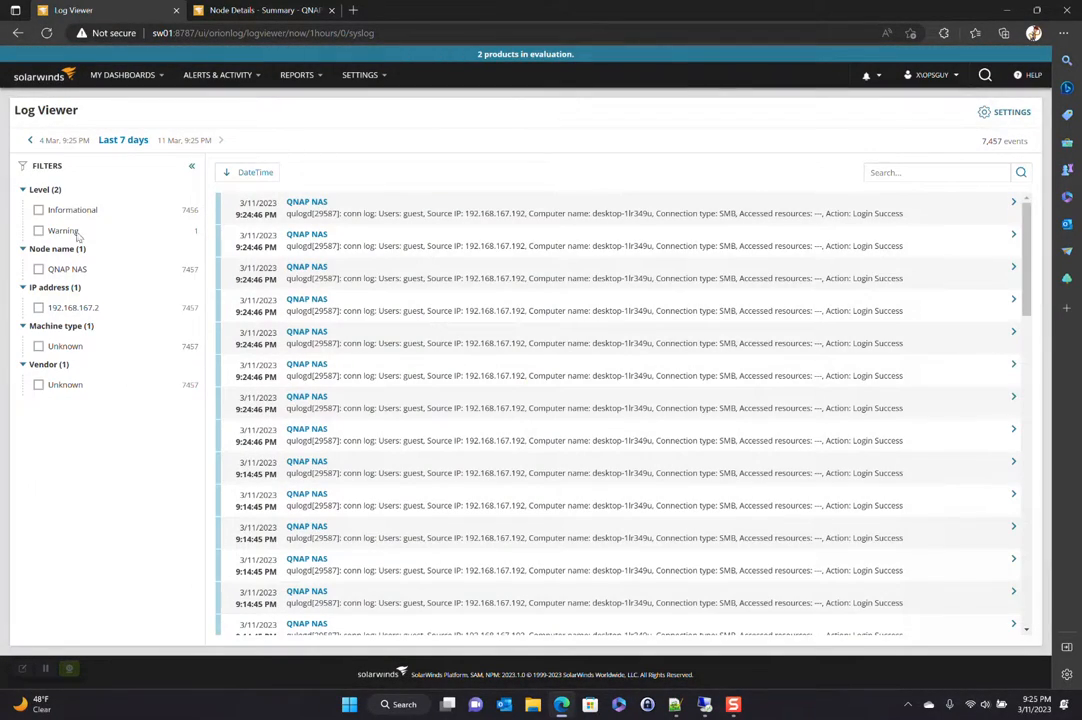
click(39, 230)
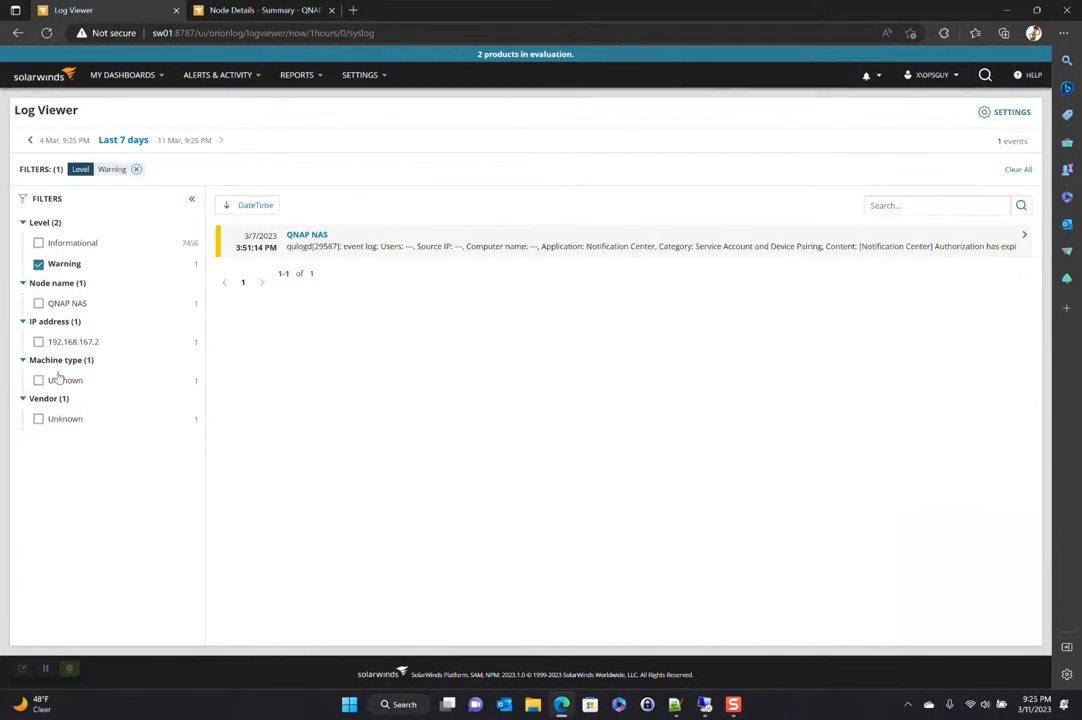
click(615, 246)
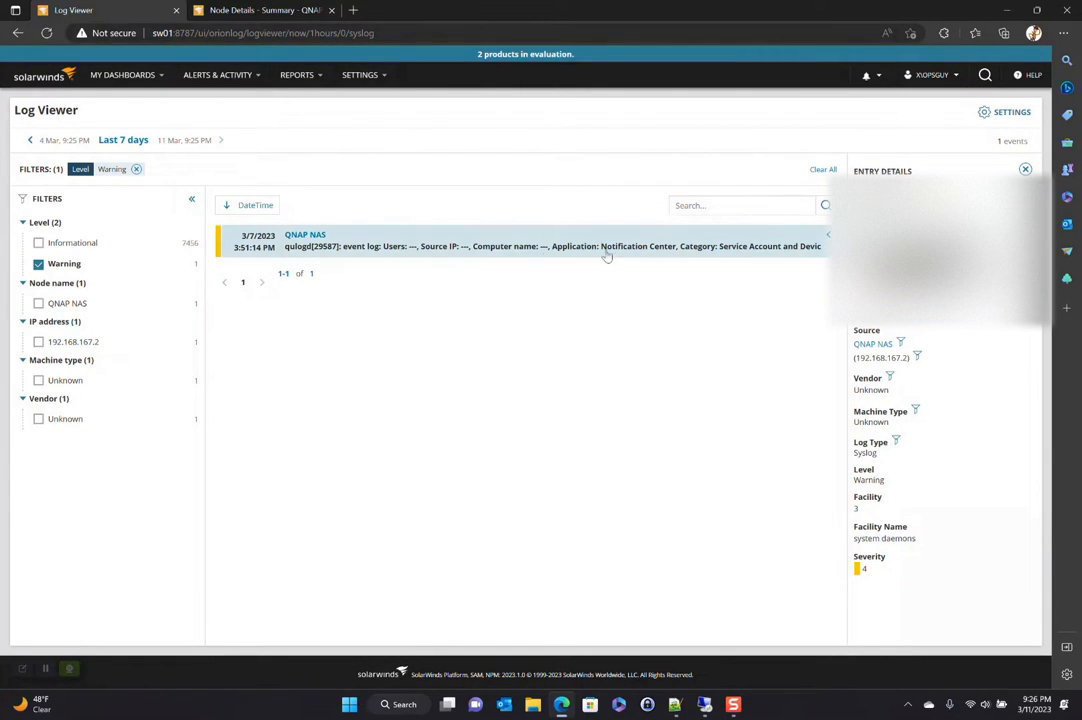
click(38, 263)
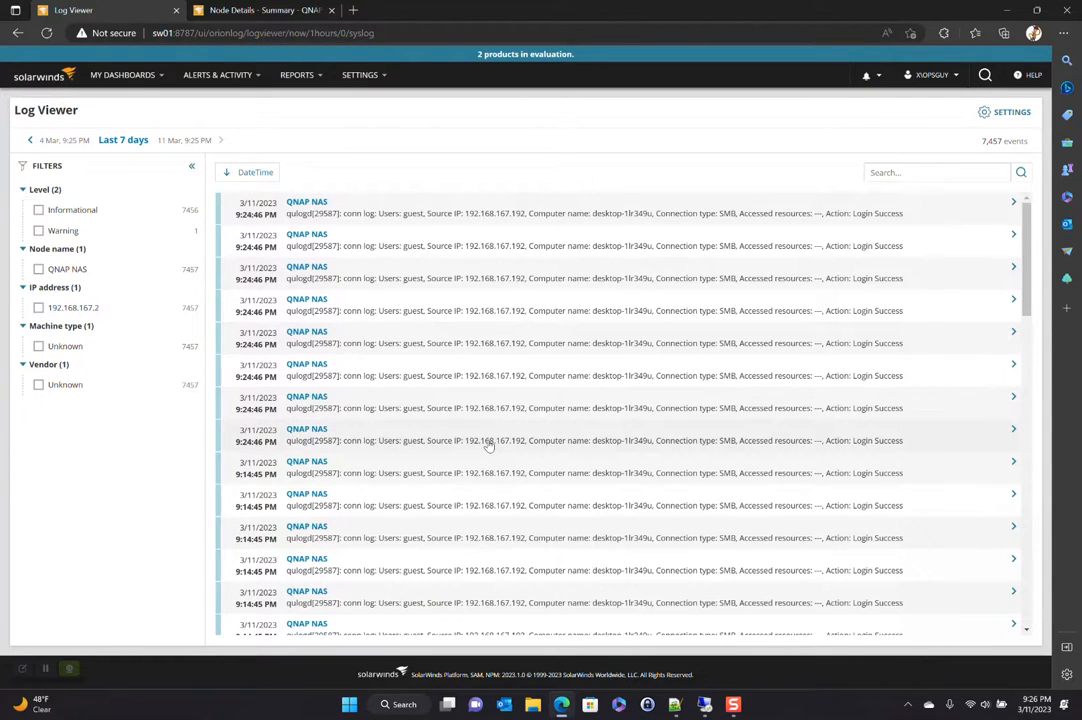
Show details of the newest syslog entry and highlight 'Action: Login Success' in its message.
click(600, 210)
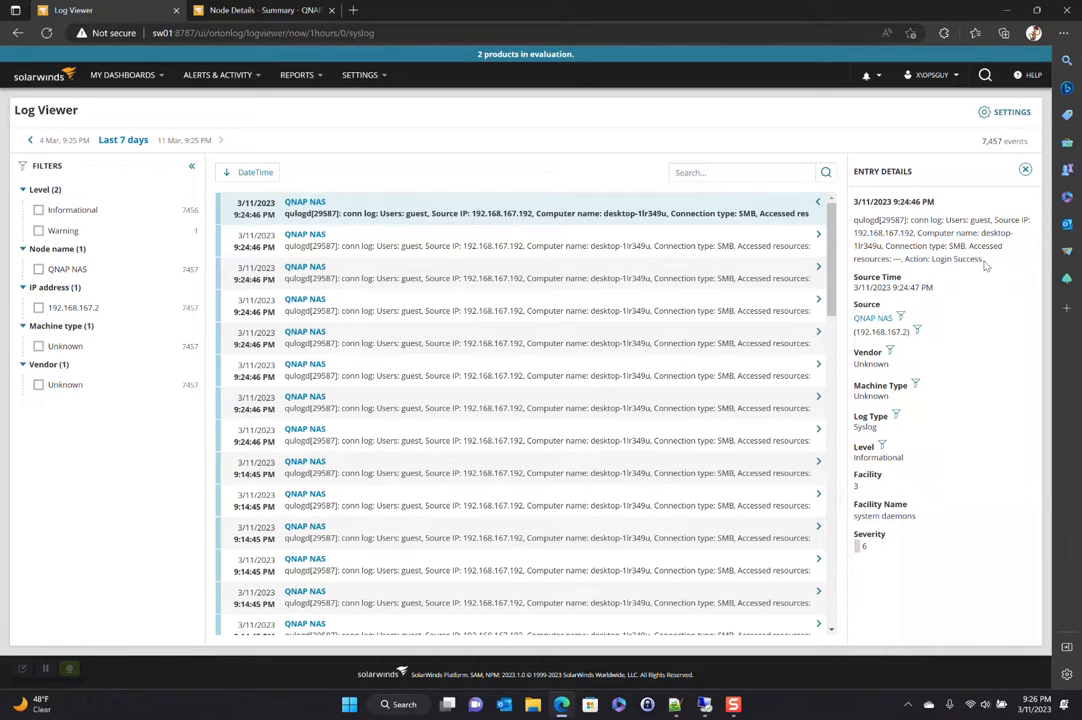
drag(982, 259, 905, 259)
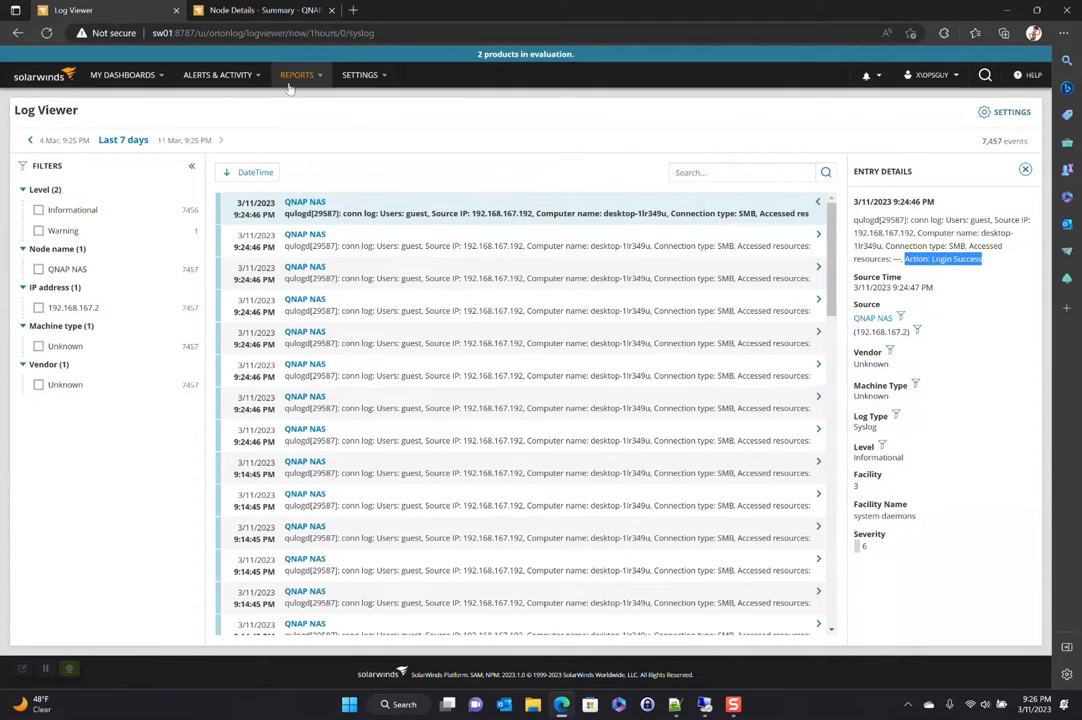
mouse_move(297, 75)
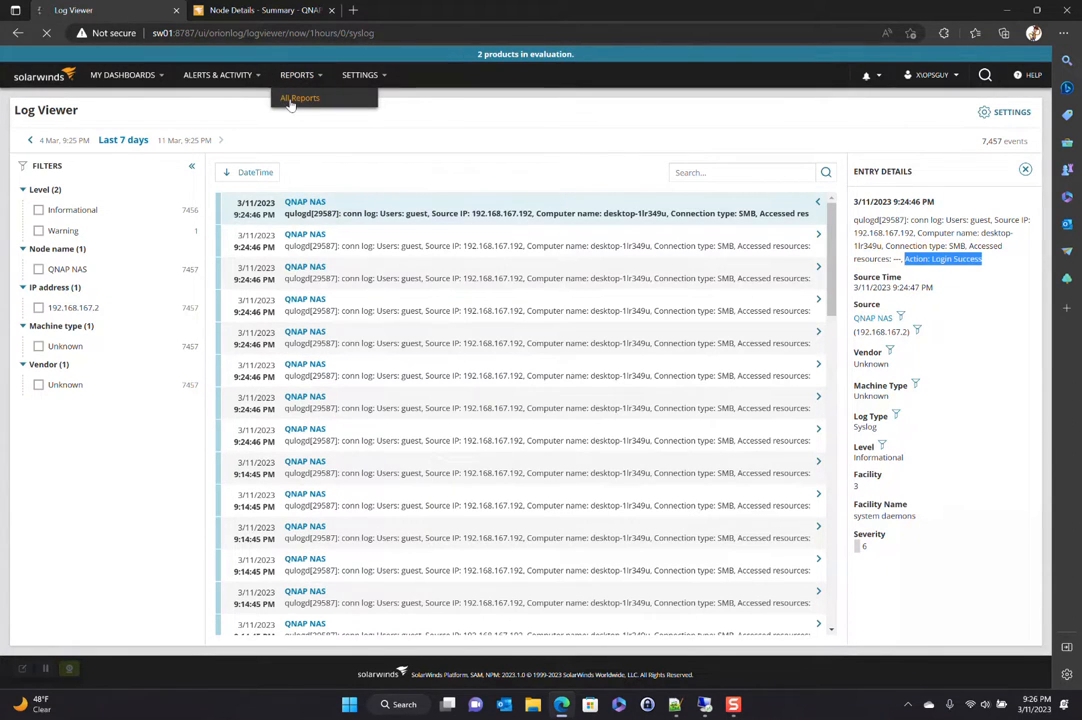
Find the Devices Sending Syslog or SNMP-Traps report by searching 'syslog' and view it.
click(299, 98)
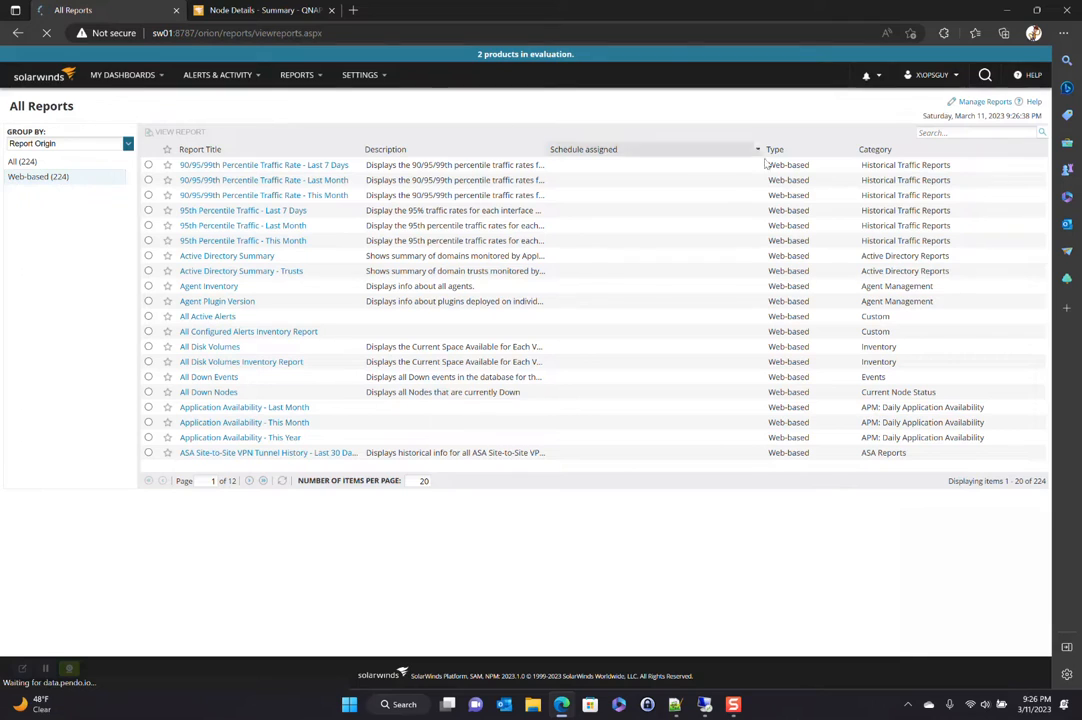
click(983, 132)
text(syslog)
key(Return)
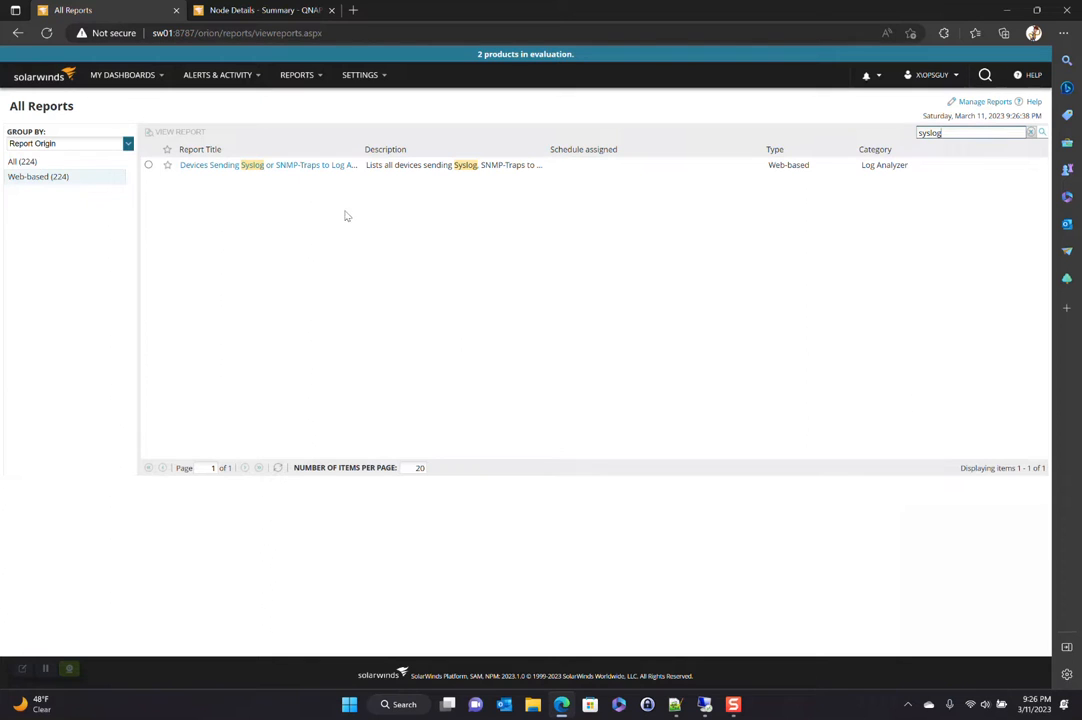
click(300, 165)
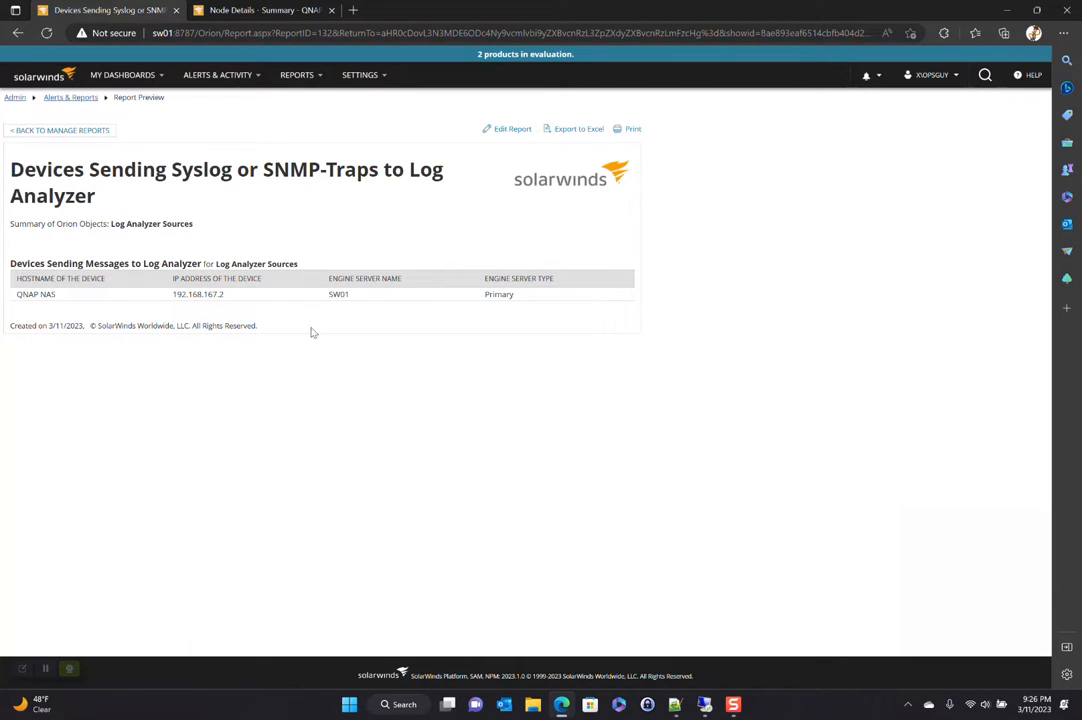
Highlight the QNAP NAS 192.168.167.2 row in the report, then return to the reports list.
drag(17, 294, 519, 294)
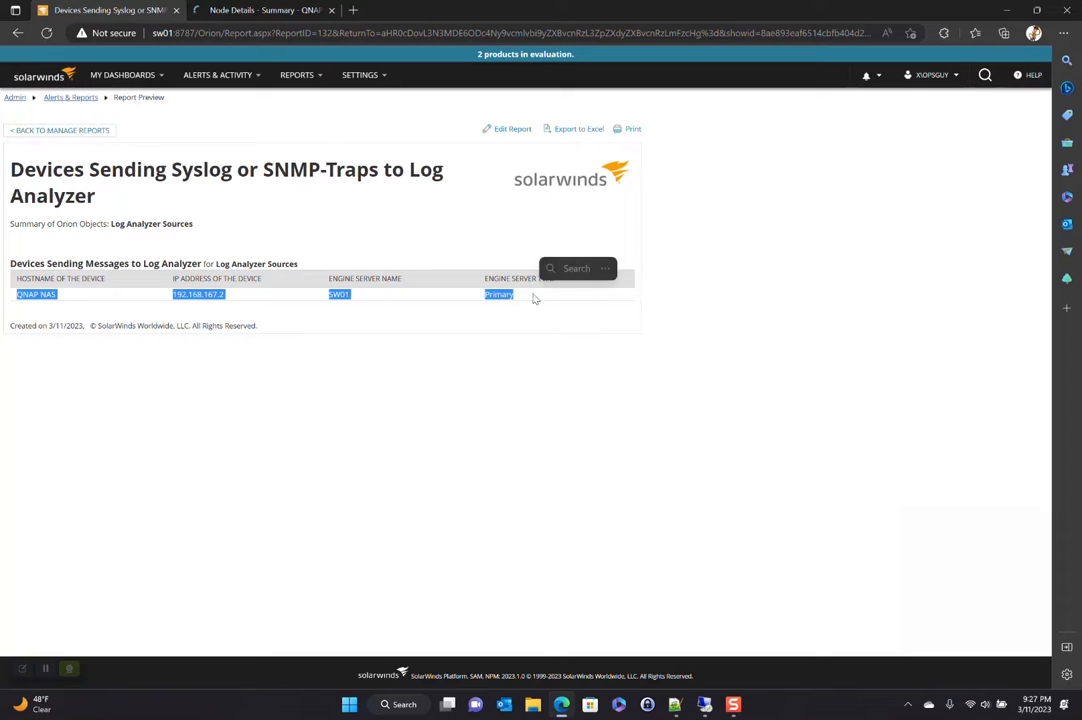
click(637, 379)
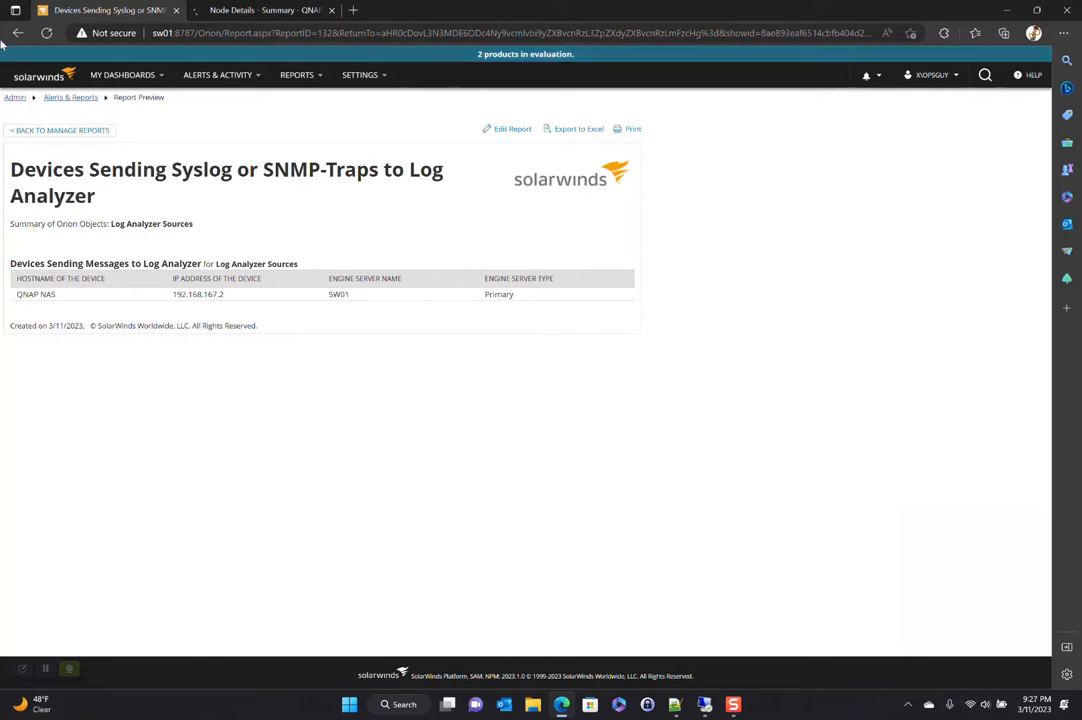
click(80, 98)
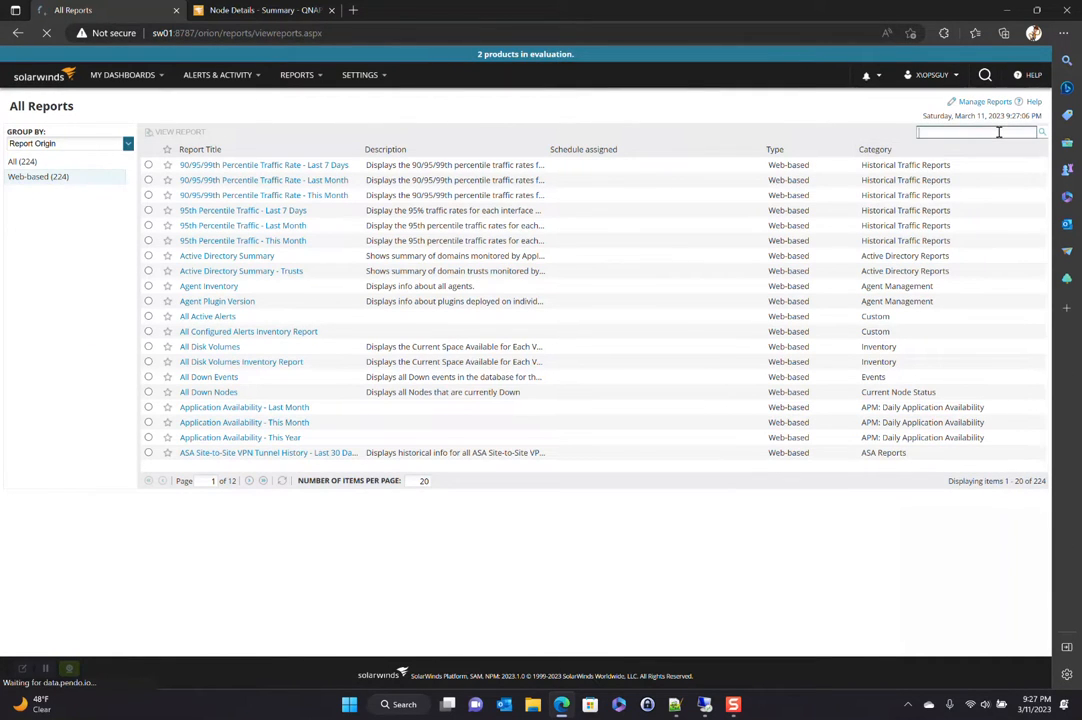
text(trap)
Search the reports for 'trap' and reopen the Syslog or SNMP-Traps devices report.
key(Return)
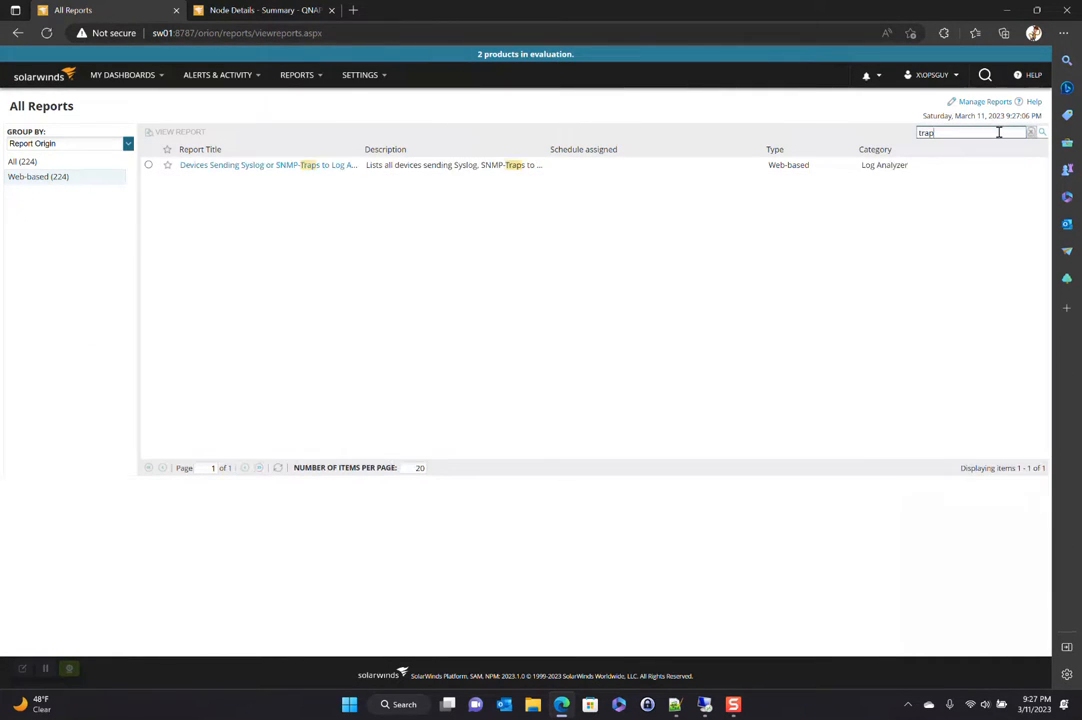
click(302, 167)
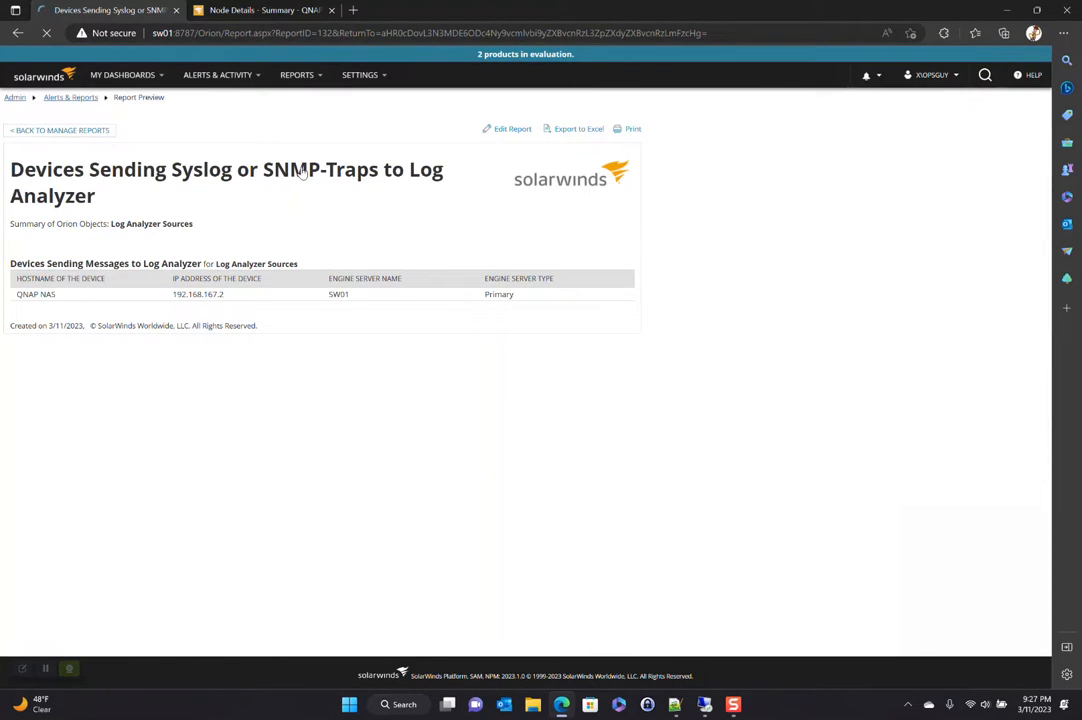
double_click(200, 170)
drag(230, 172, 335, 175)
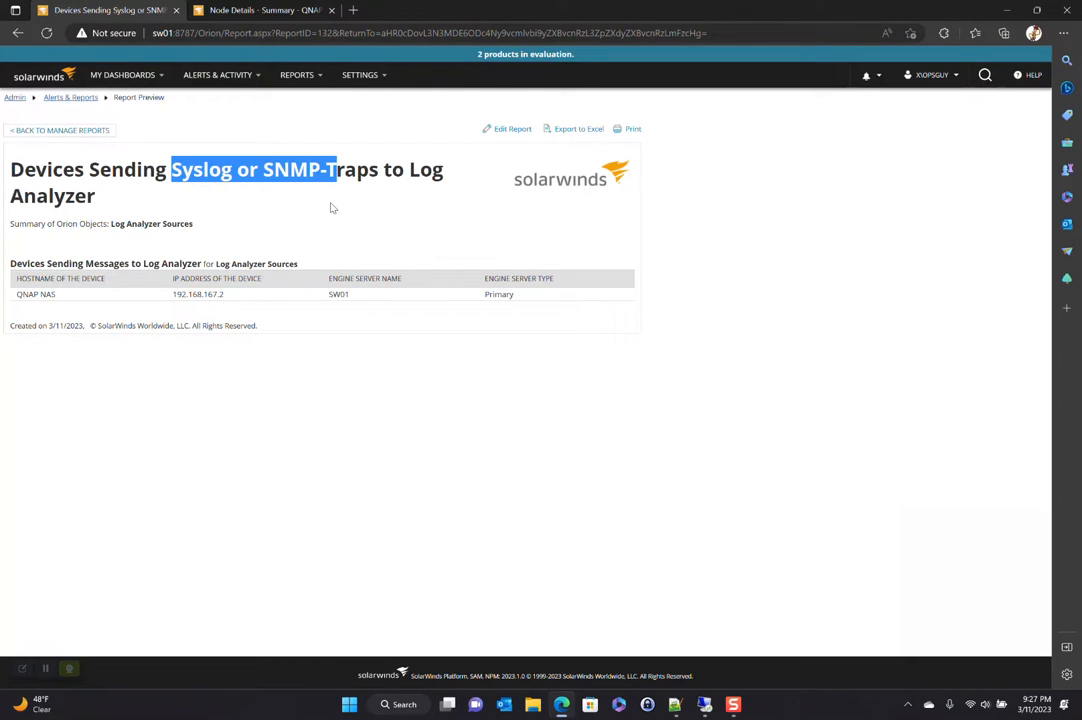
Highlight 'Syslog or SNMP-Traps' in the report title, then go to the Summary Home dashboard.
click(290, 172)
drag(377, 168, 172, 175)
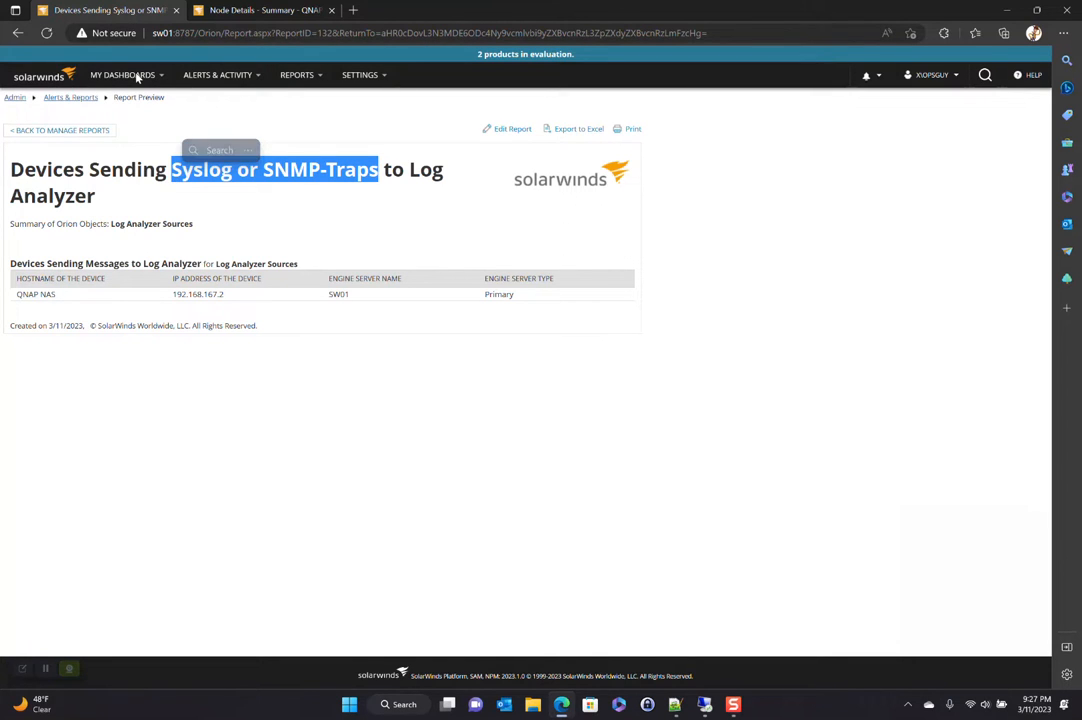
click(147, 125)
click(122, 75)
click(107, 101)
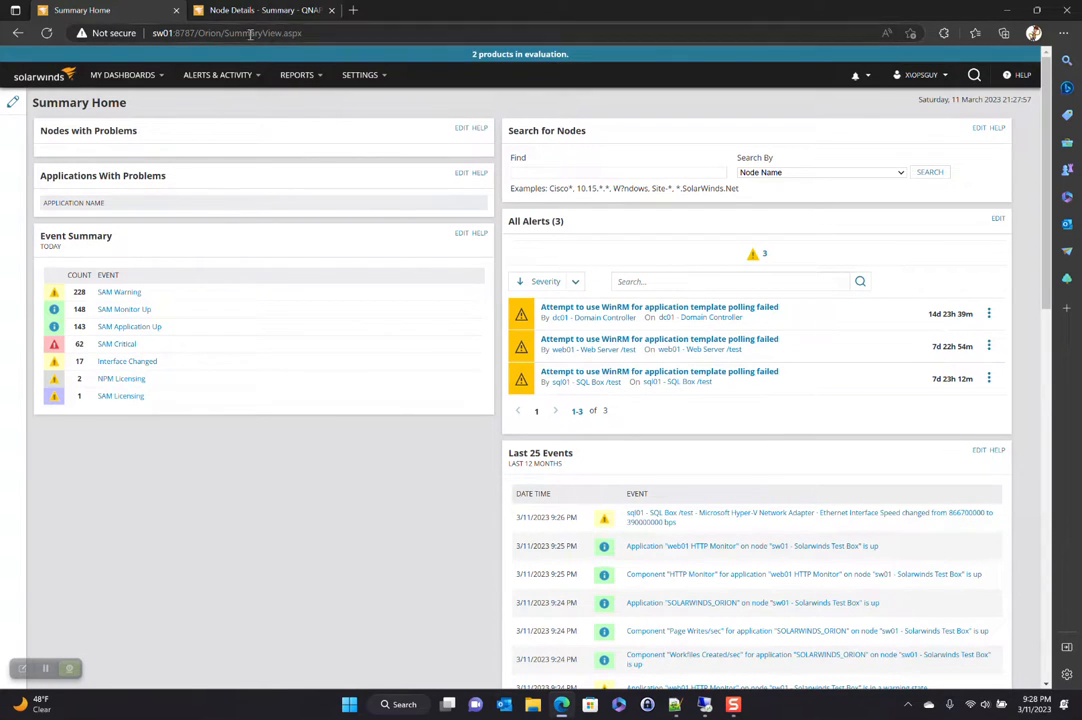
mouse_move(217, 75)
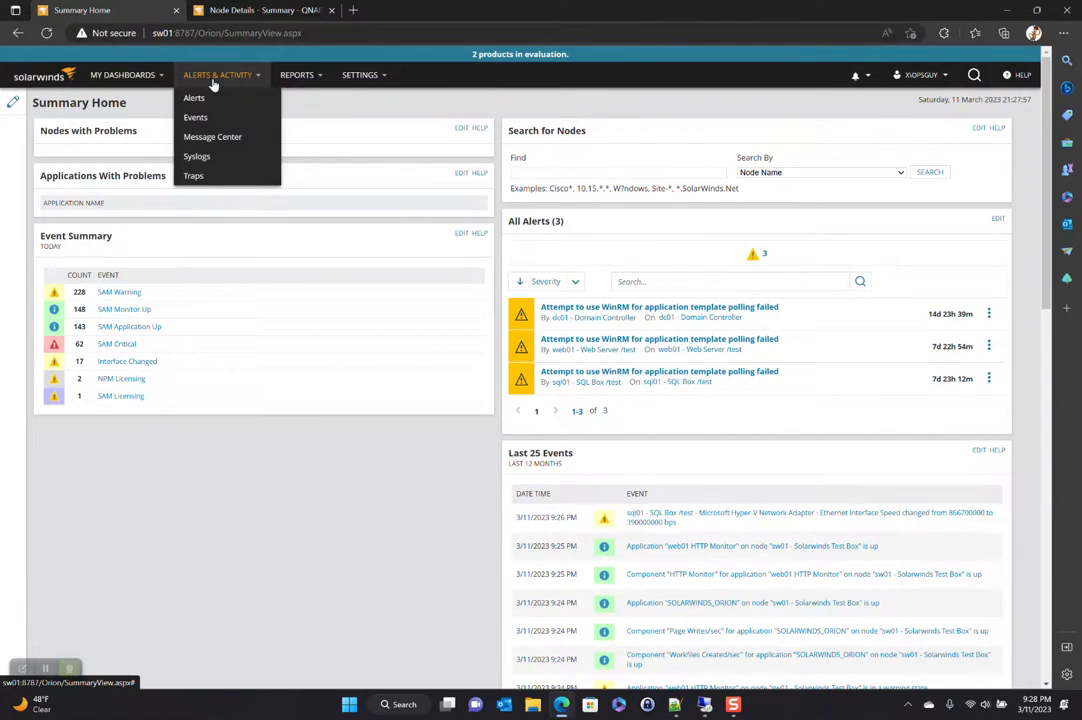
Open the syslog messages in Log Viewer from Alerts & Activity.
click(197, 156)
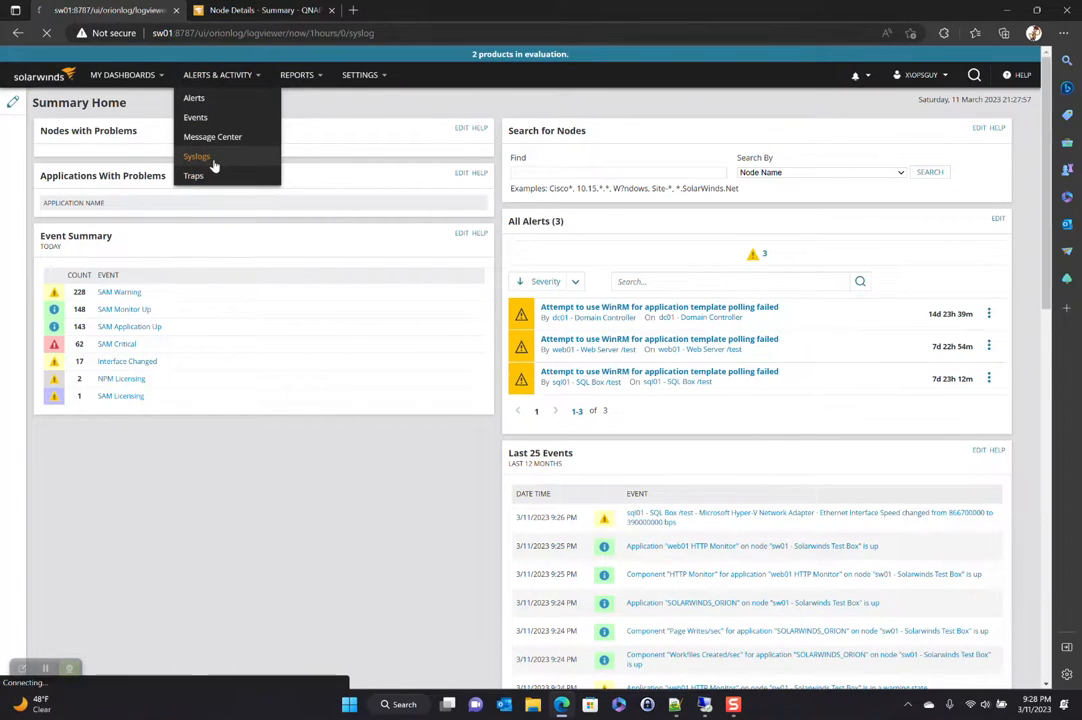